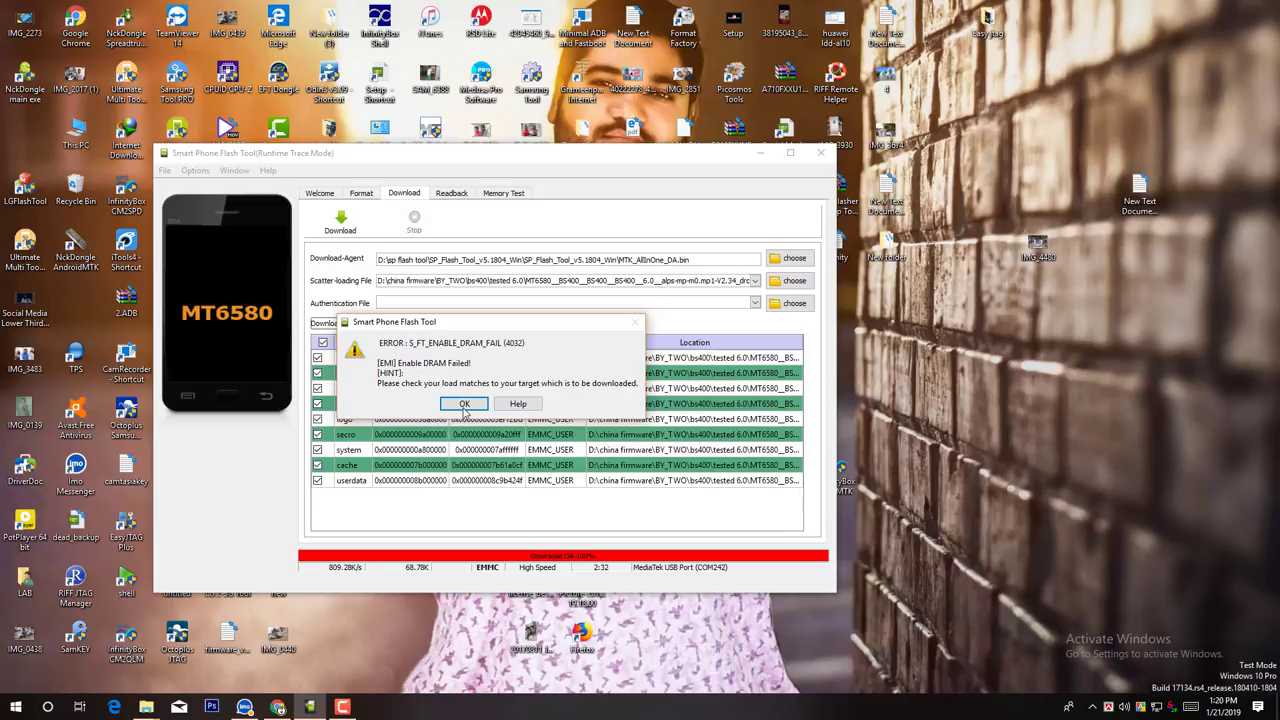
Dismiss the DRAM error, open the inner ByTwo_BS400_MT6580 firmware folder in File Explorer, and copy its path.
{"action": "left_click", "coordinate": [464, 404]}
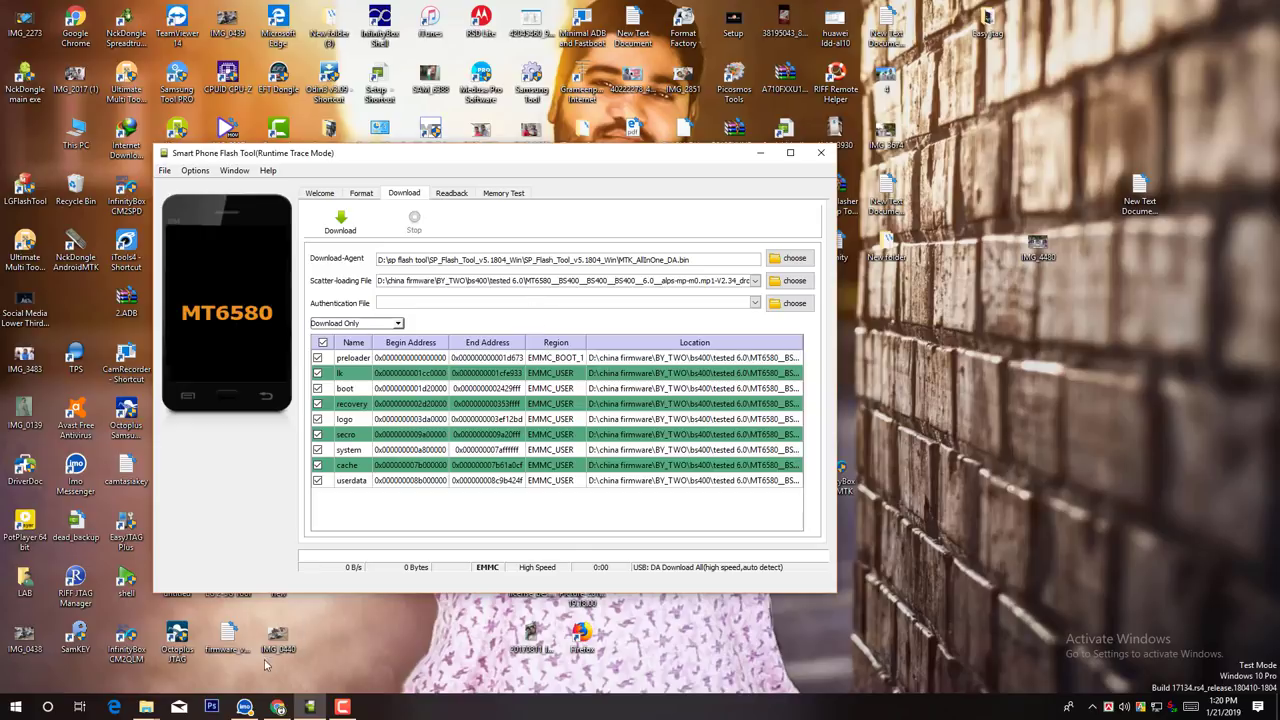
{"action": "left_click", "coordinate": [146, 707]}
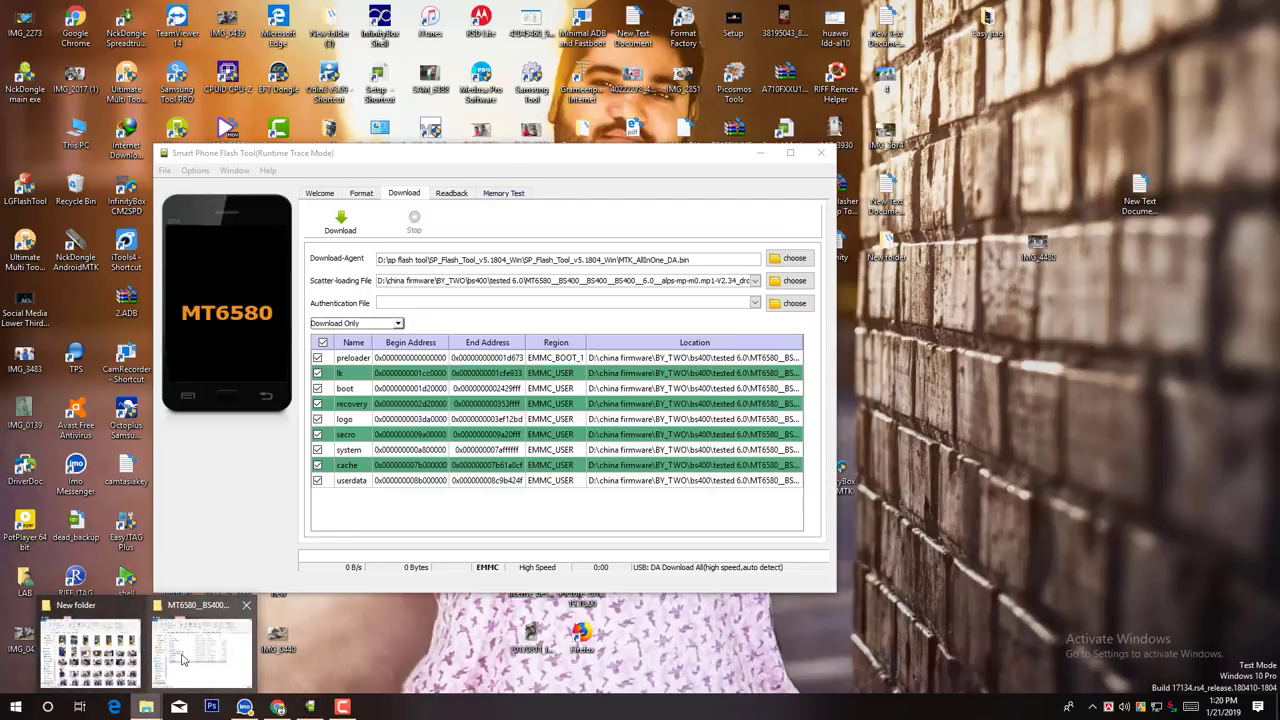
{"action": "left_click", "coordinate": [182, 659]}
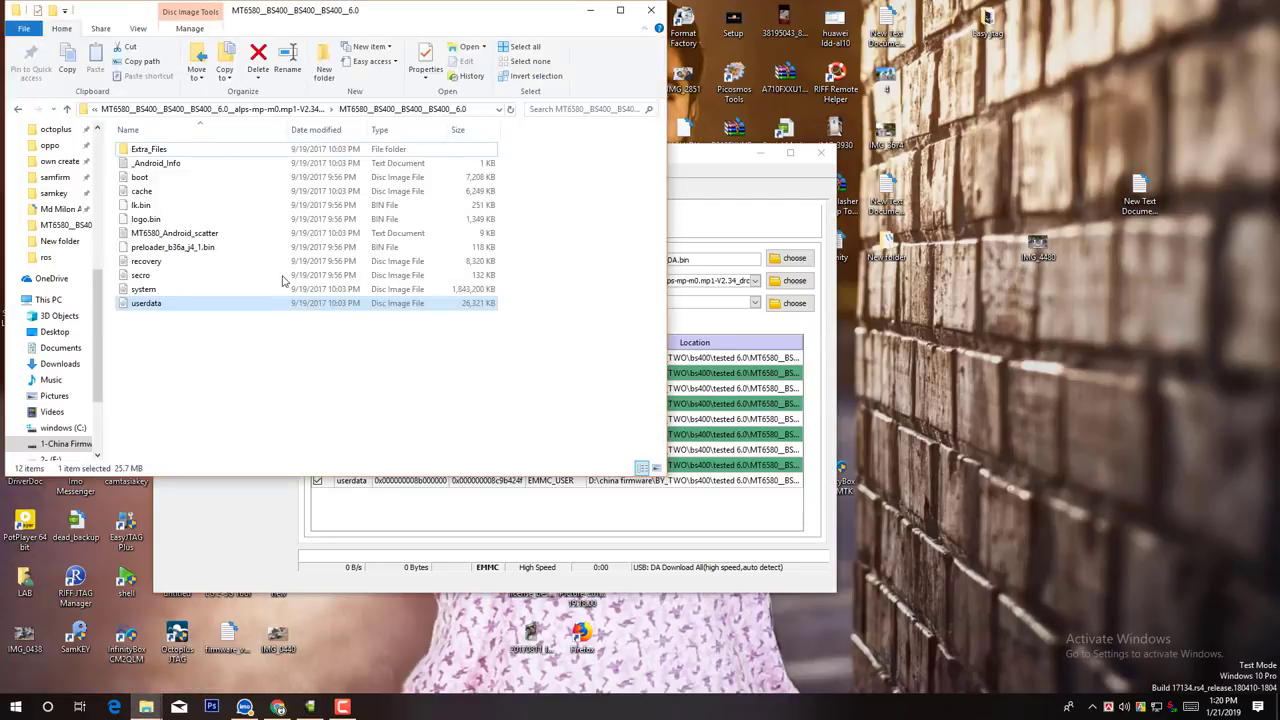
{"action": "left_click", "coordinate": [22, 109]}
{"action": "left_click", "coordinate": [22, 109]}
{"action": "left_click", "coordinate": [22, 109]}
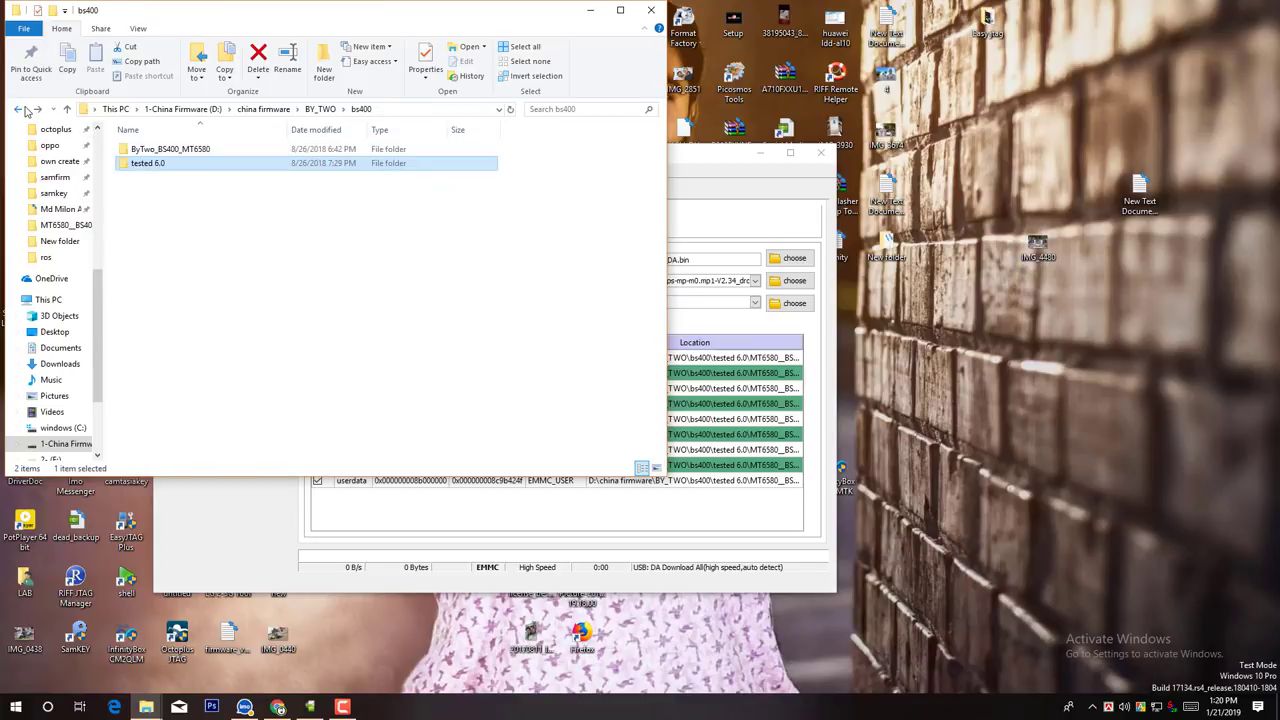
{"action": "double_click", "coordinate": [166, 150]}
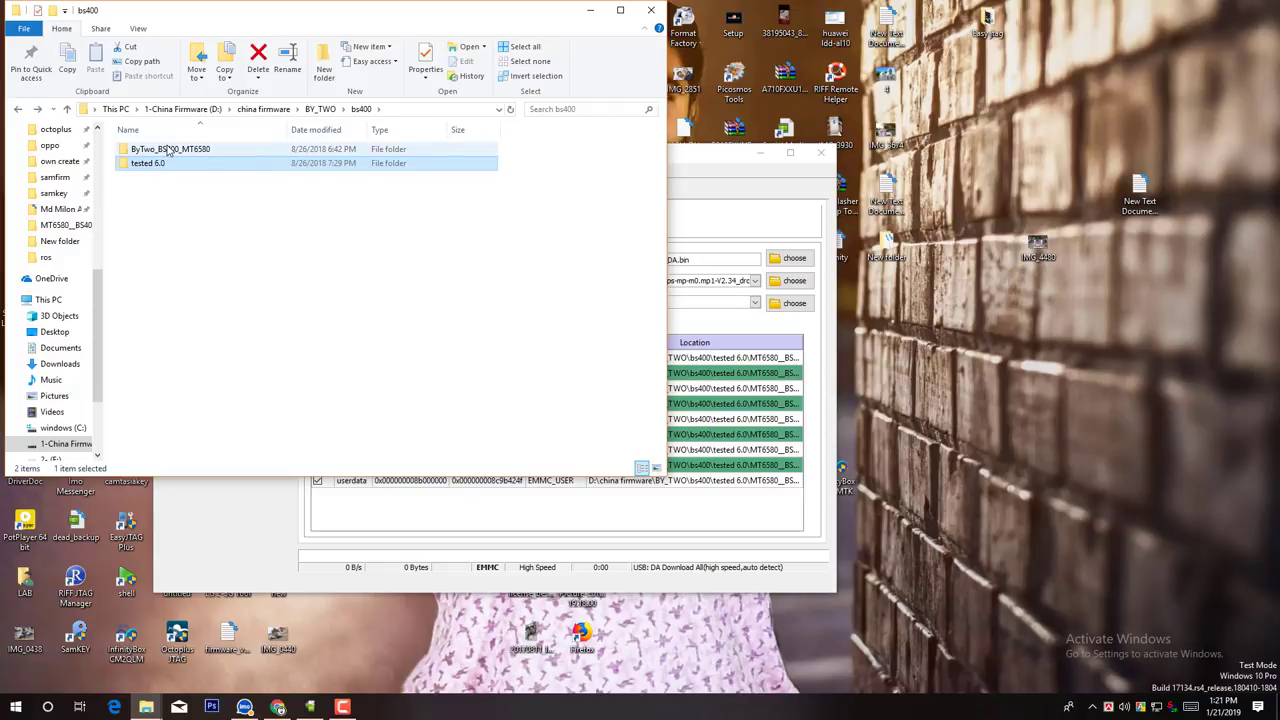
{"action": "double_click", "coordinate": [168, 150]}
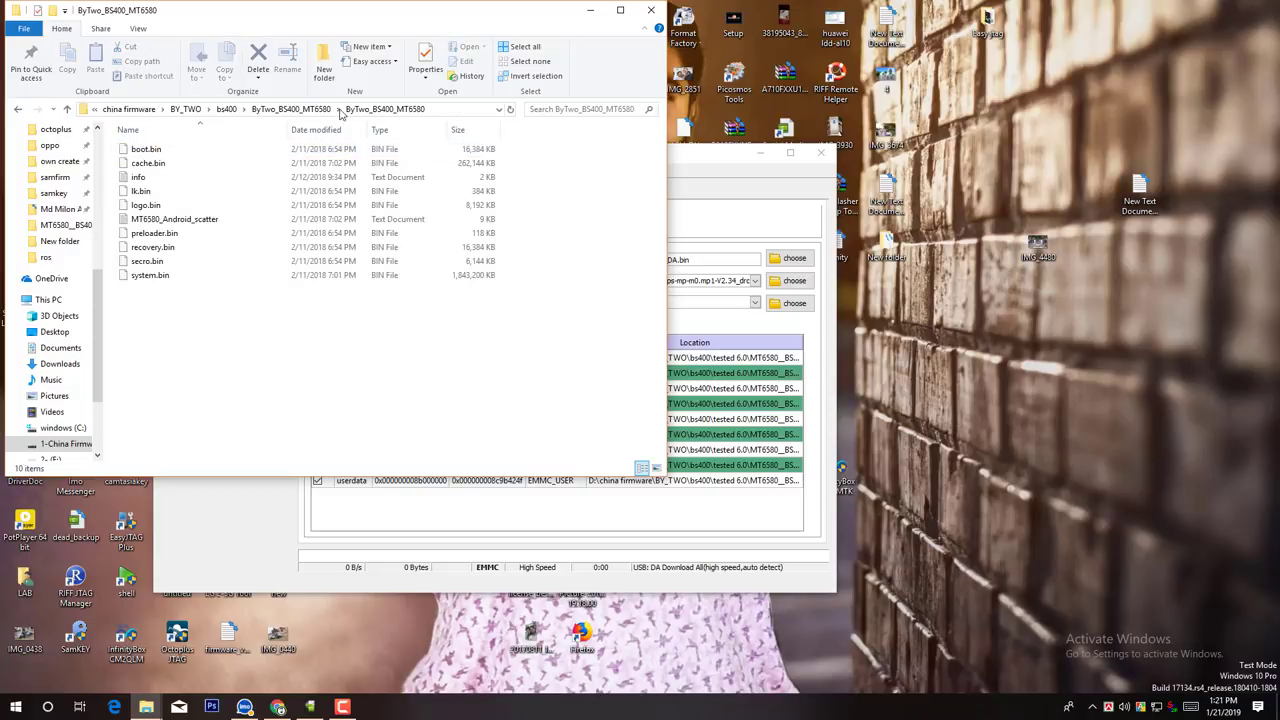
{"action": "left_click", "coordinate": [440, 112]}
{"action": "right_click", "coordinate": [440, 112]}
{"action": "left_click", "coordinate": [480, 148]}
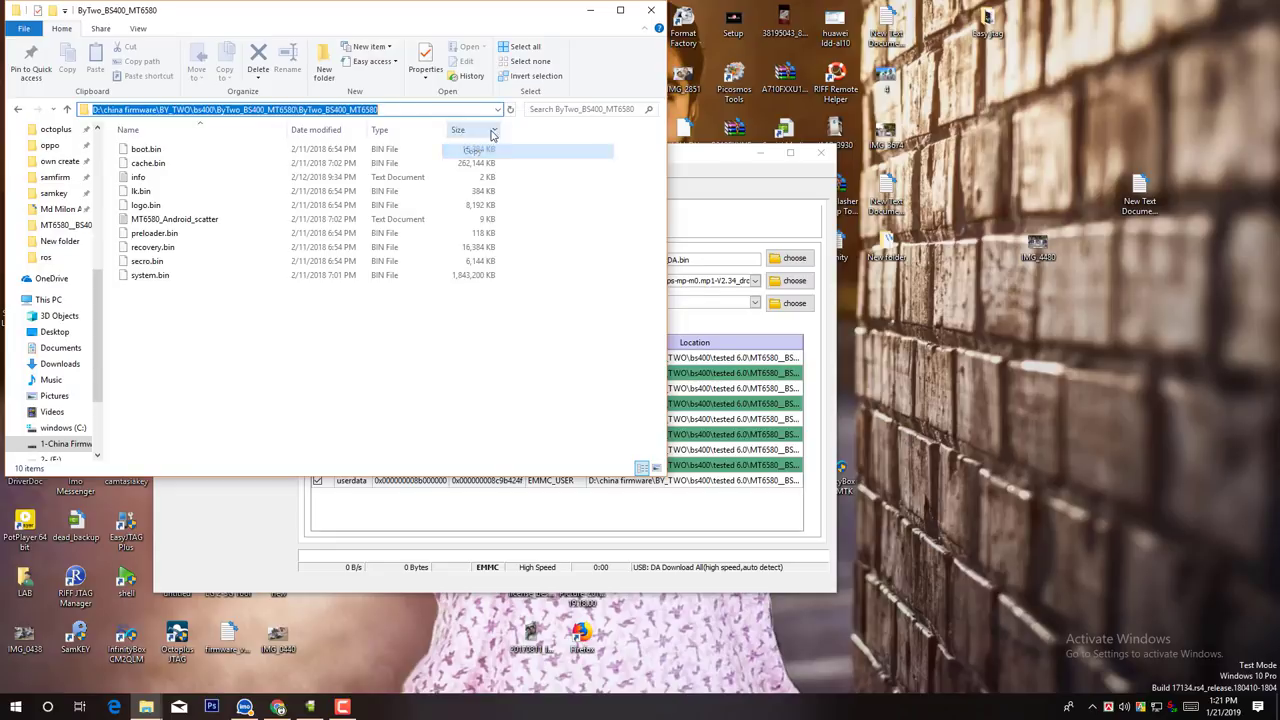
Load MT6580_Android_scatter as the scatter-loading file from the copied ByTwo_BS400_MT6580 path and try to start the download.
{"action": "left_click", "coordinate": [794, 263]}
{"action": "left_click", "coordinate": [794, 280]}
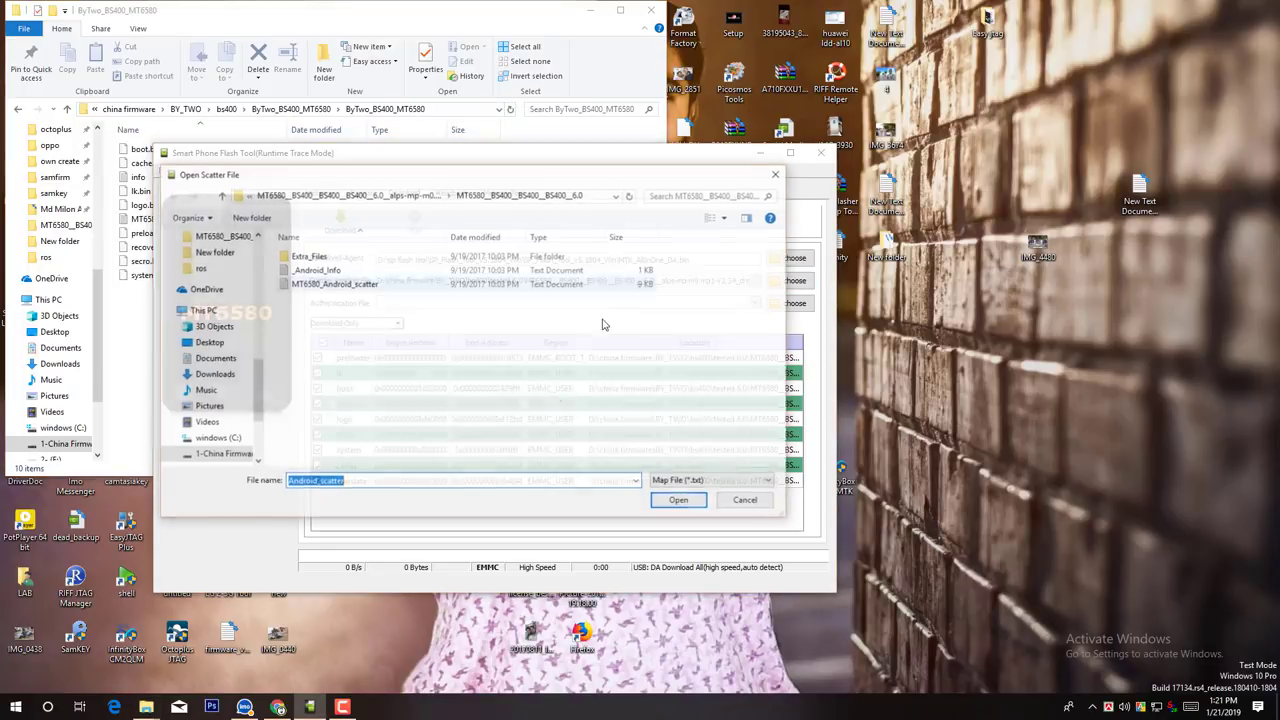
{"action": "right_click", "coordinate": [477, 485]}
{"action": "left_click", "coordinate": [508, 543]}
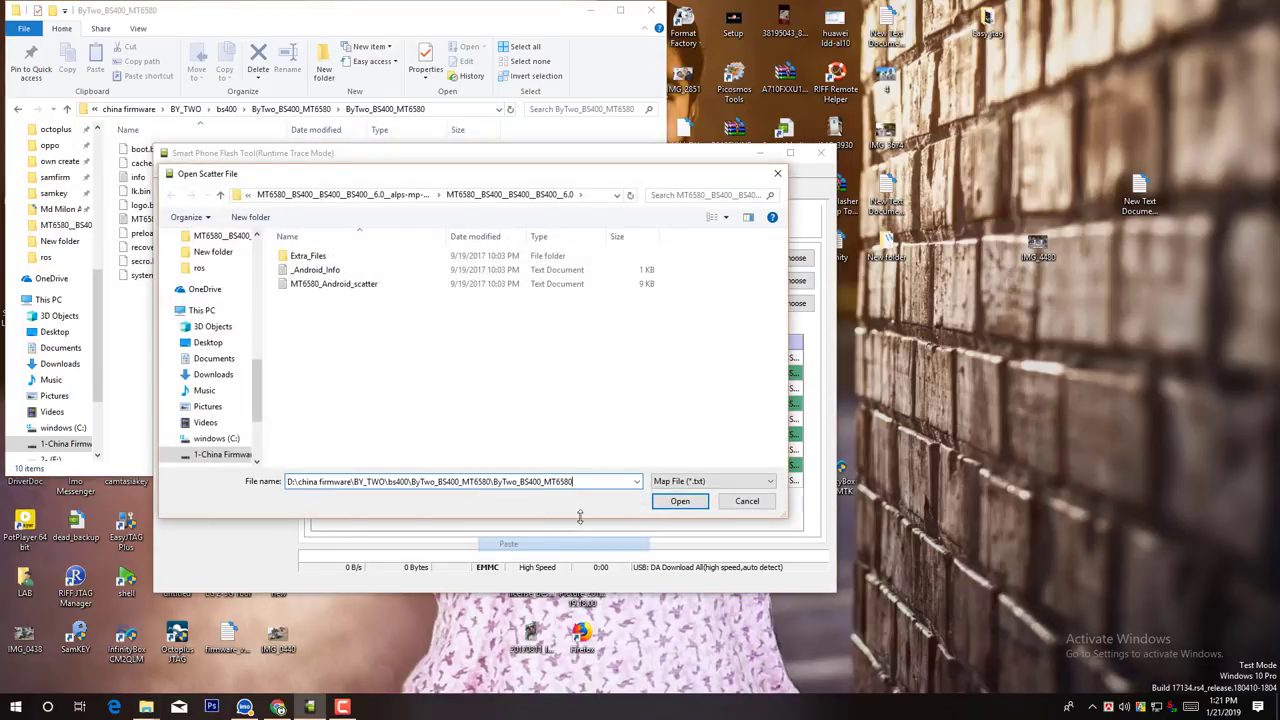
{"action": "left_click", "coordinate": [667, 505]}
{"action": "left_click", "coordinate": [325, 272]}
{"action": "double_click", "coordinate": [325, 272]}
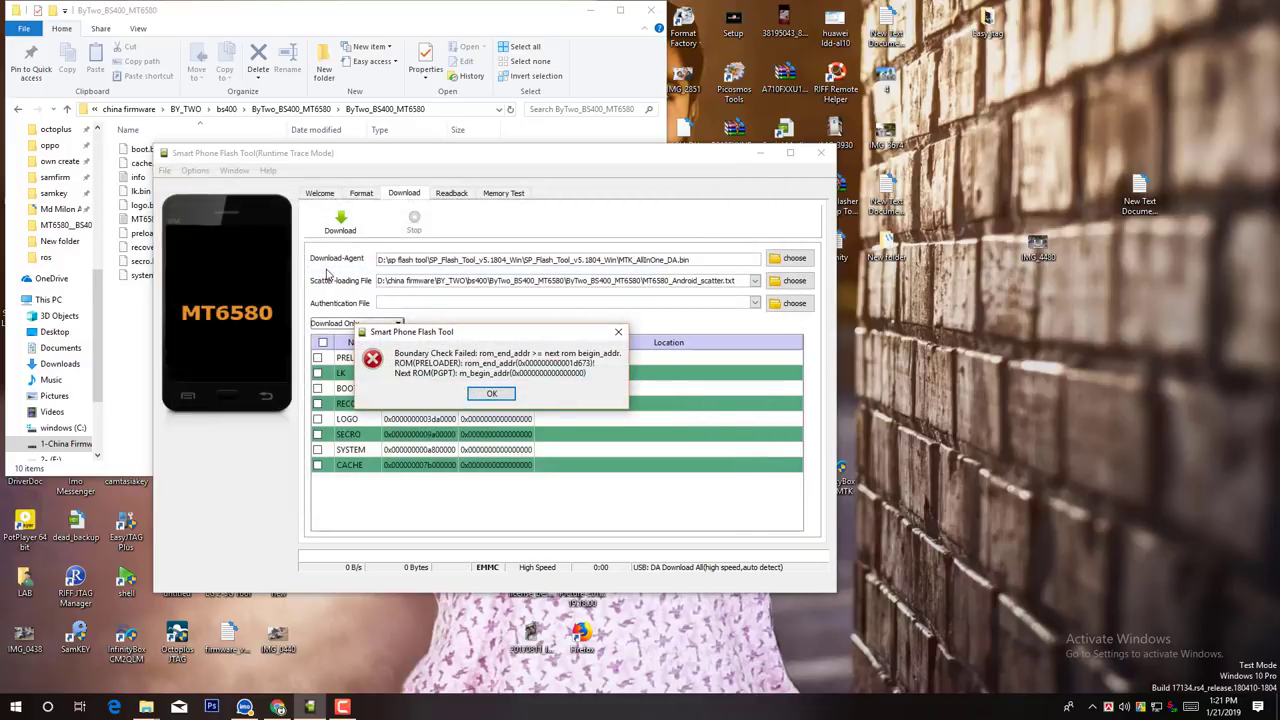
{"action": "left_click", "coordinate": [484, 395]}
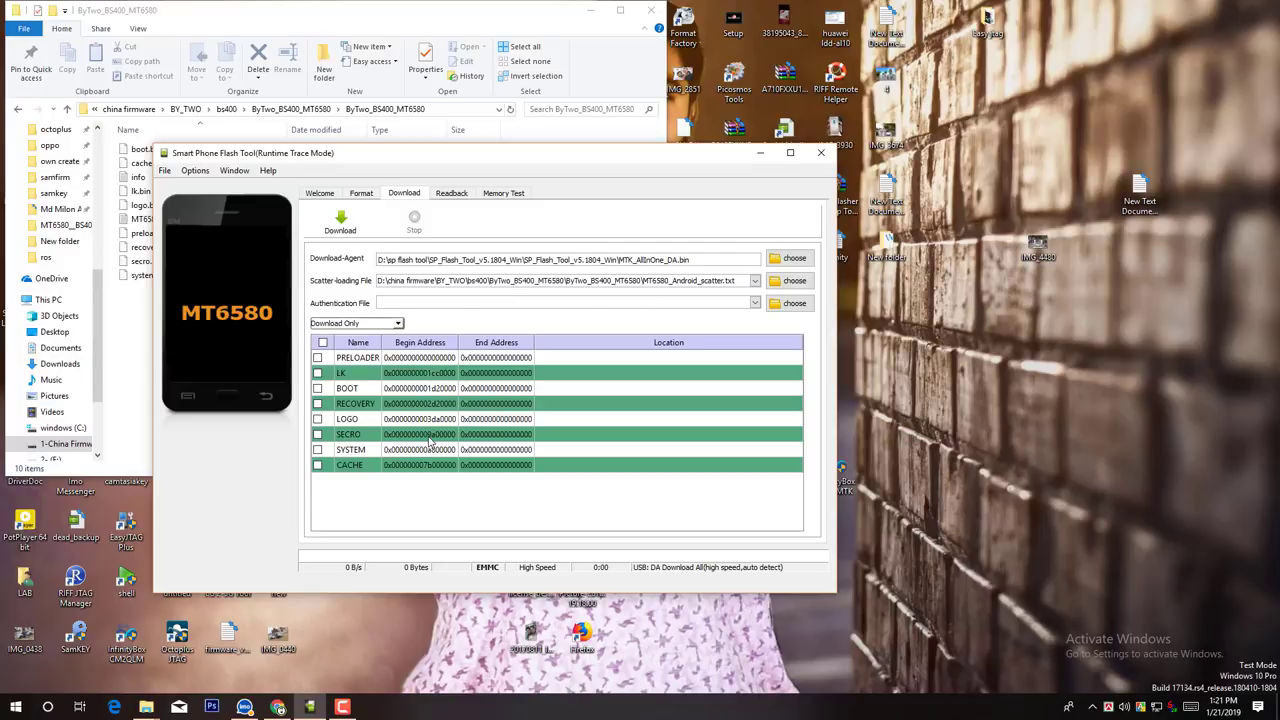
{"action": "left_click", "coordinate": [340, 222]}
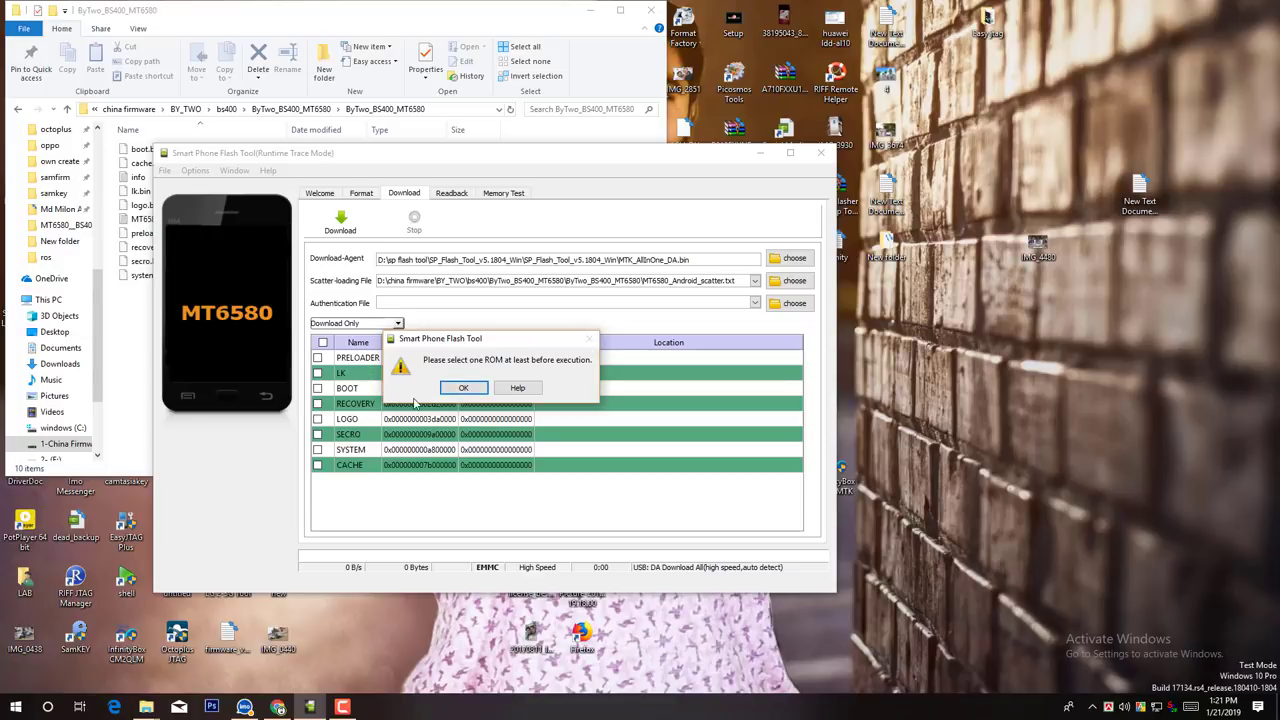
{"action": "left_click", "coordinate": [463, 388]}
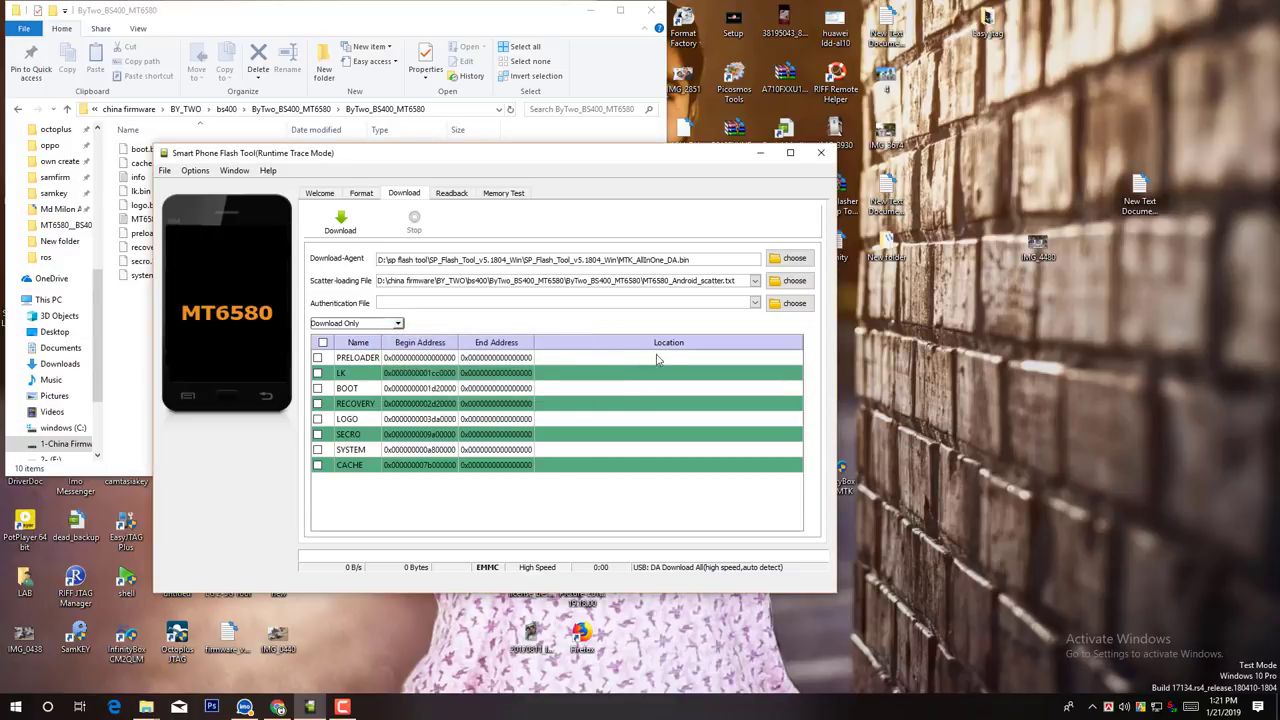
Load MT6580_Android_scatter as the scatter-loading file from the MT6580__BS400__BS400__BS400__6.0 folder inside tested 6.0.
{"action": "left_click", "coordinate": [790, 283]}
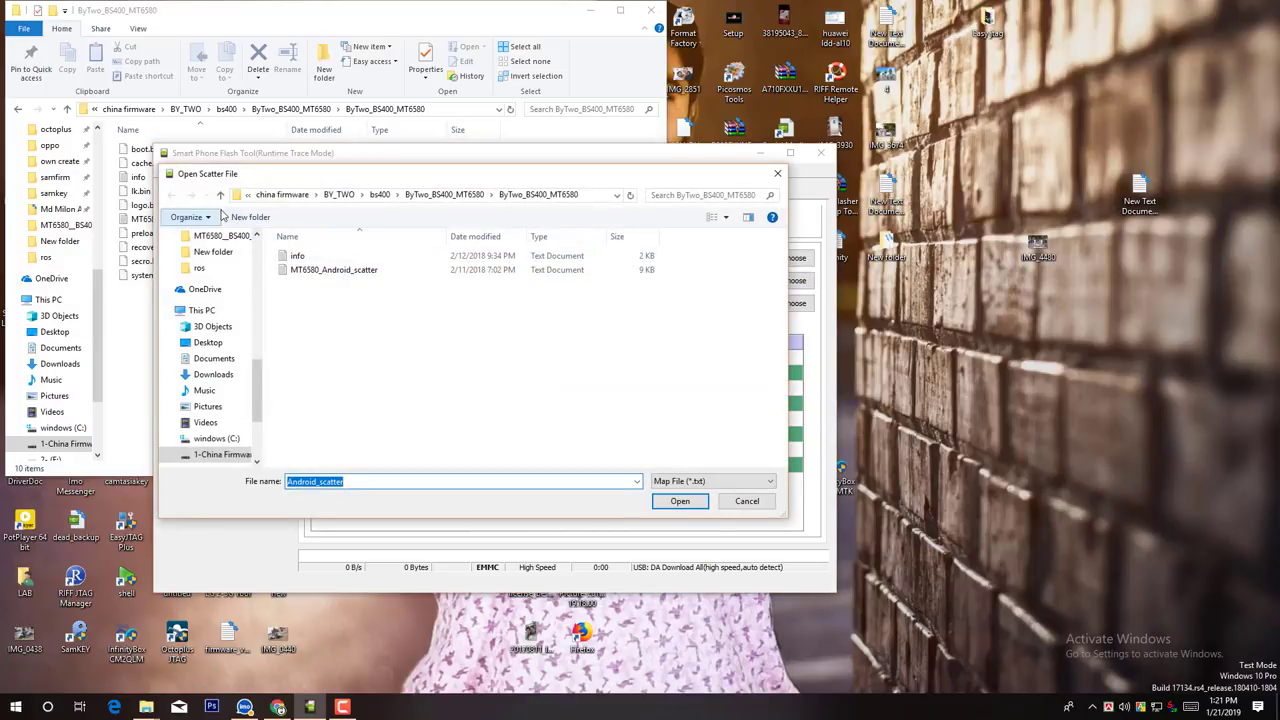
{"action": "left_click", "coordinate": [220, 194]}
{"action": "left_click", "coordinate": [220, 194]}
{"action": "double_click", "coordinate": [320, 271]}
{"action": "double_click", "coordinate": [330, 257]}
{"action": "double_click", "coordinate": [333, 257]}
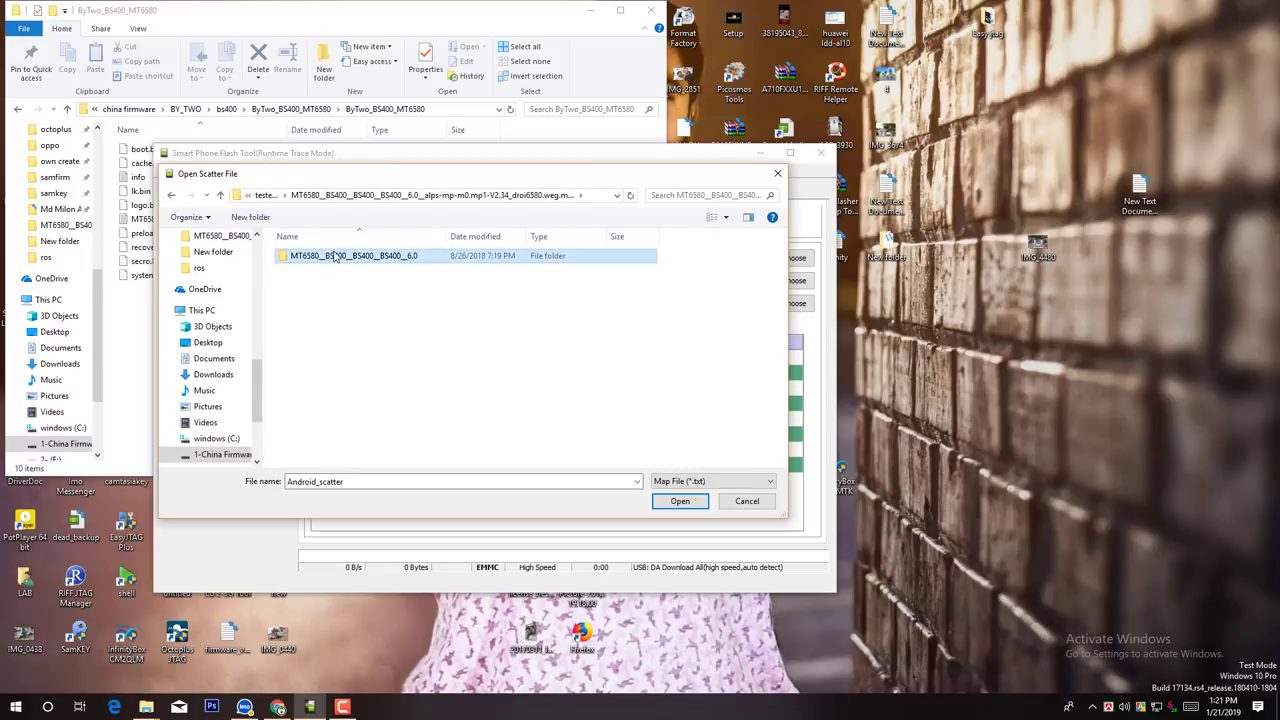
{"action": "double_click", "coordinate": [322, 294]}
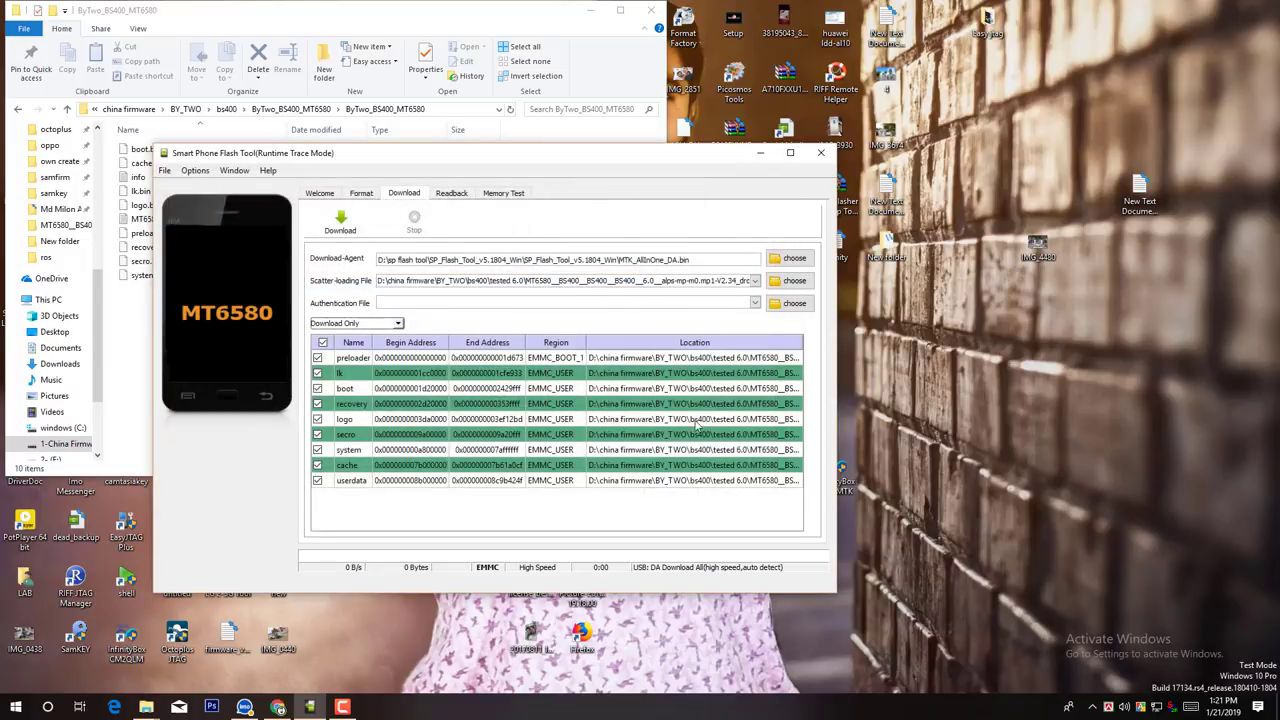
{"action": "double_click", "coordinate": [596, 360]}
{"action": "left_click", "coordinate": [748, 502]}
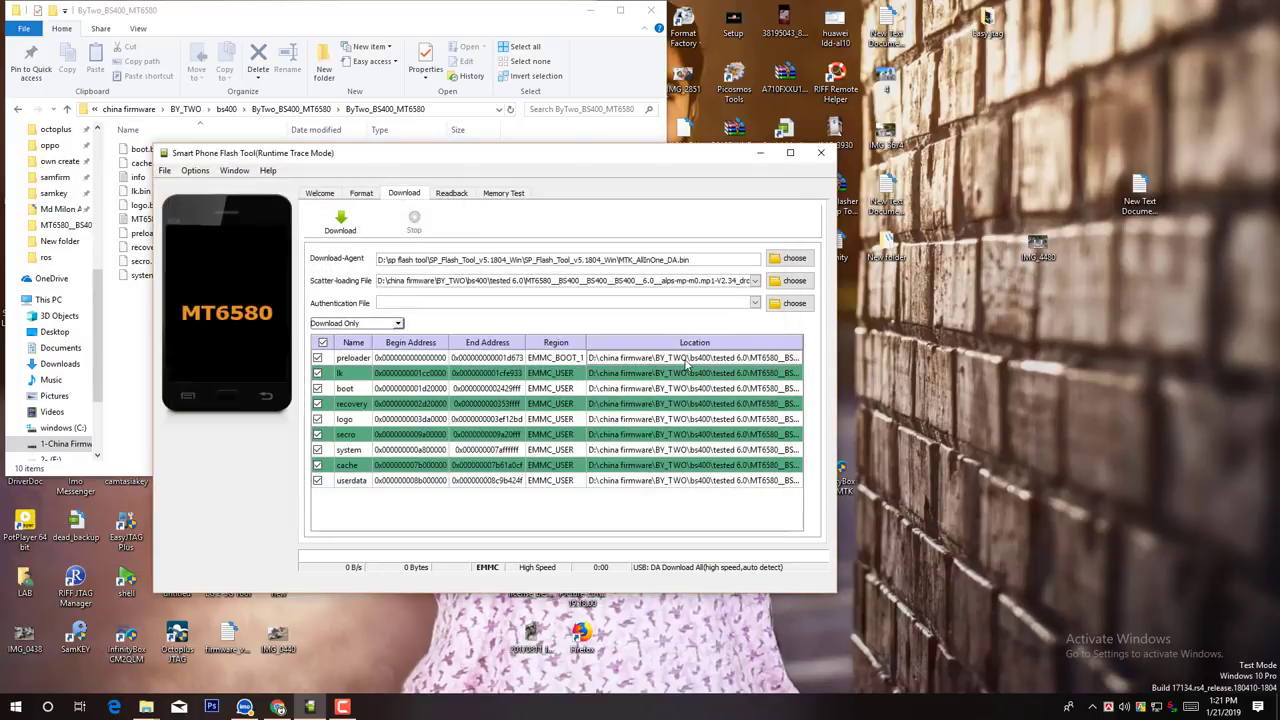
Try to flash the phone with the download mode set to Format All + Download.
{"action": "left_click", "coordinate": [375, 324]}
{"action": "left_click", "coordinate": [360, 335]}
{"action": "left_click", "coordinate": [360, 326]}
{"action": "left_click", "coordinate": [358, 352]}
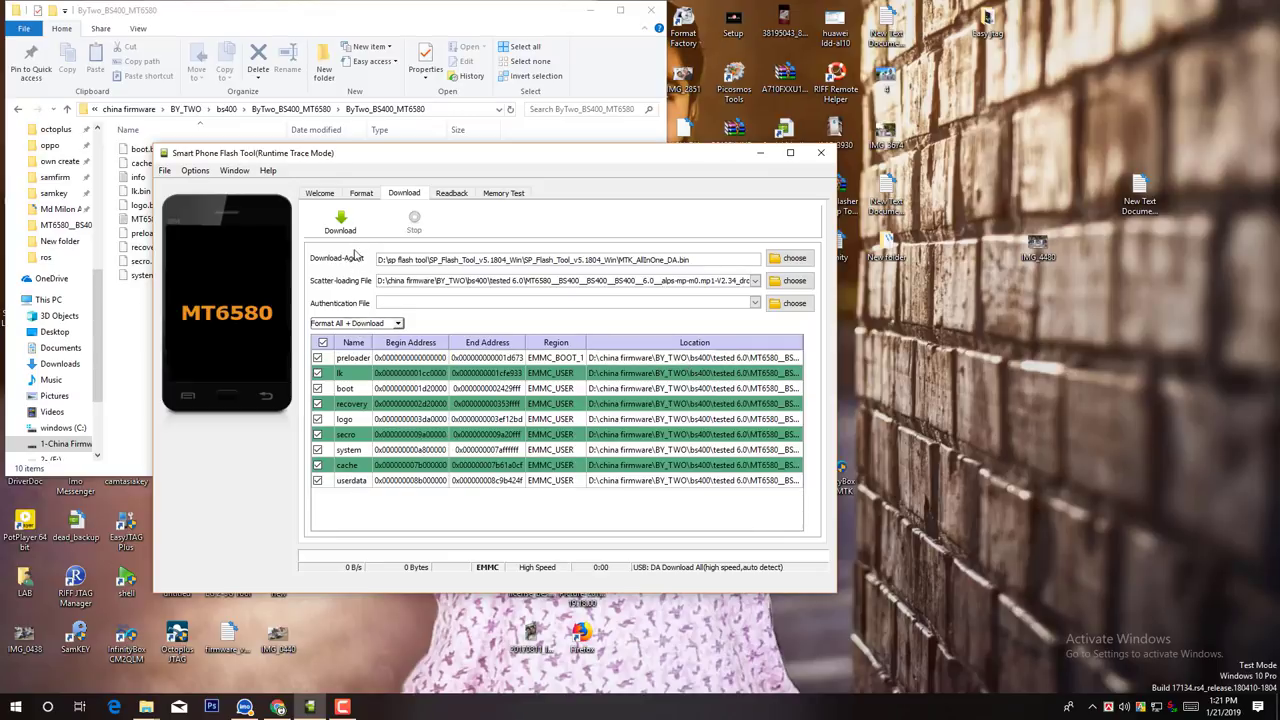
{"action": "left_click", "coordinate": [341, 226]}
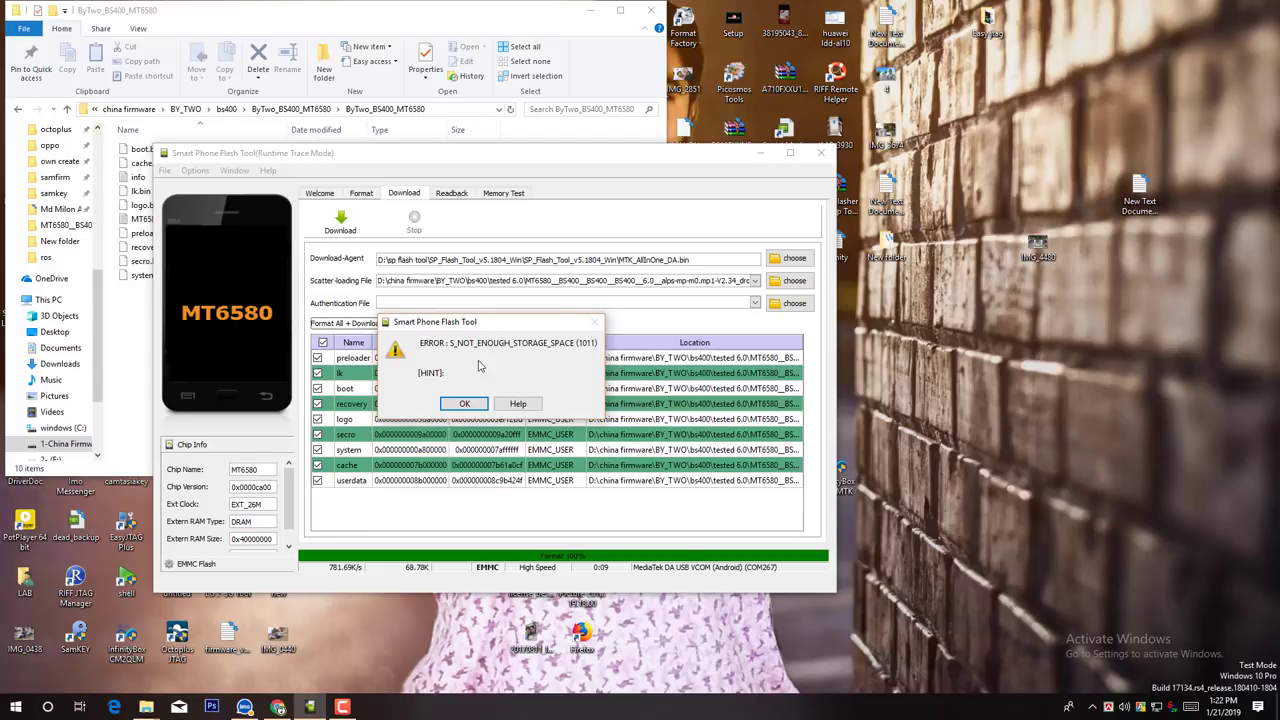
{"action": "left_click", "coordinate": [464, 404]}
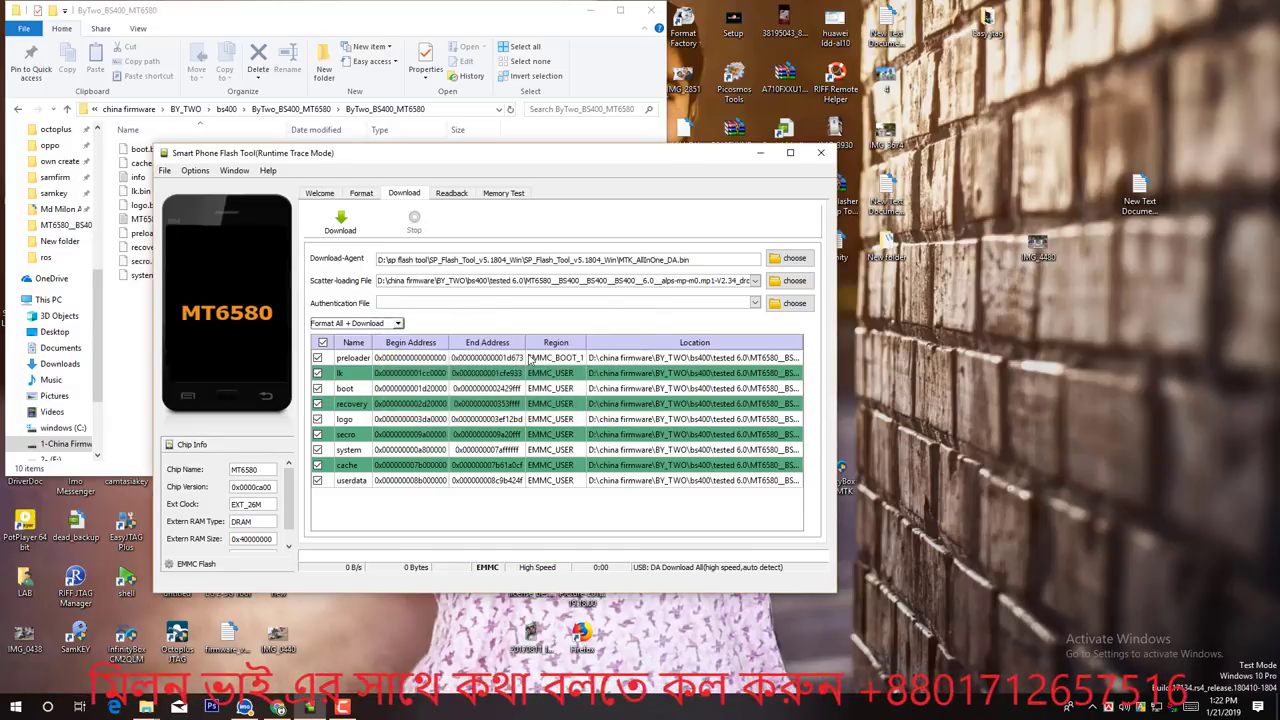
Format the phone's whole flash with Auto Format Flash.
{"action": "left_click_drag", "start_coordinate": [641, 155], "coordinate": [732, 153]}
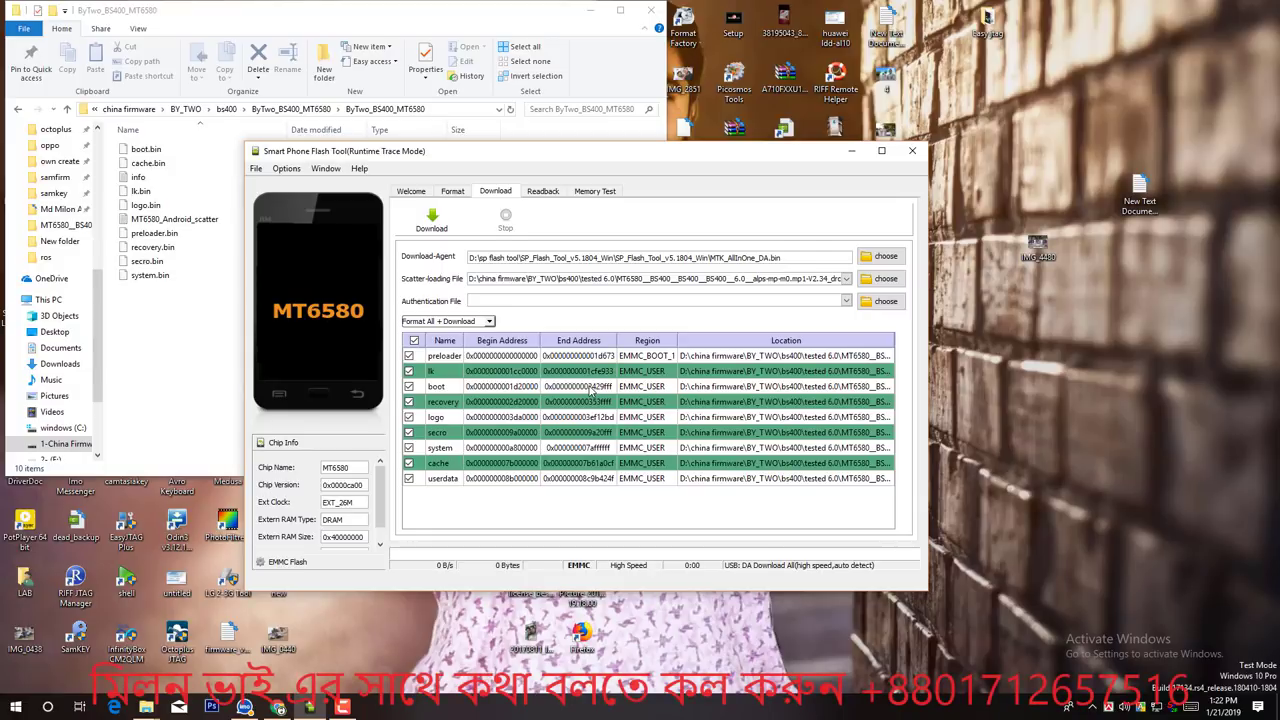
{"action": "left_click", "coordinate": [453, 191]}
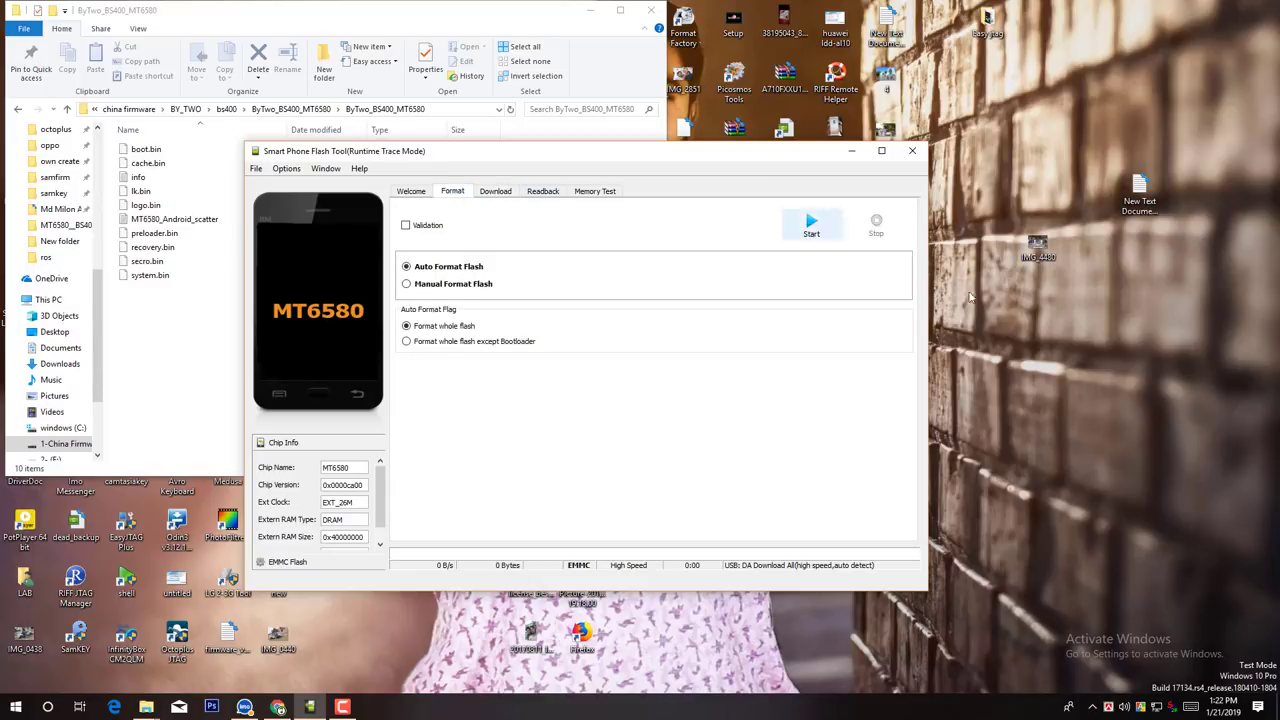
{"action": "left_click", "coordinate": [812, 226]}
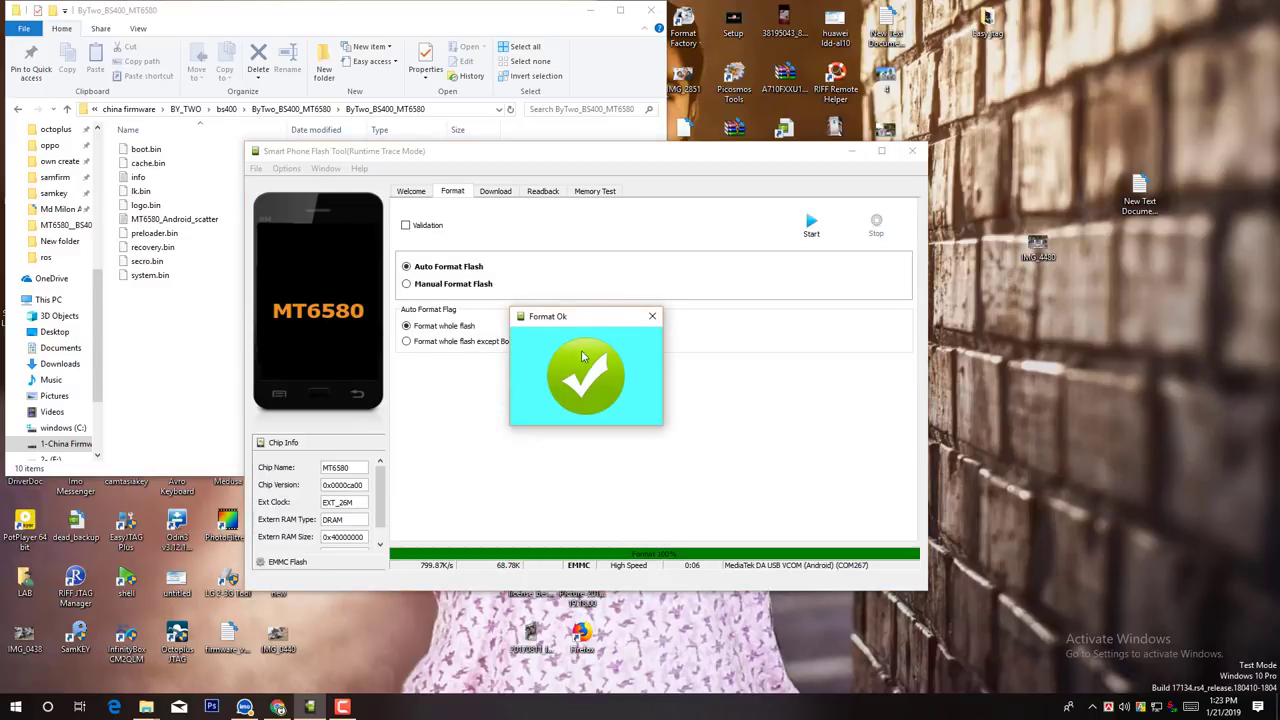
{"action": "left_click", "coordinate": [652, 316]}
Set the download mode to Download Only and try to flash the loaded firmware.
{"action": "left_click", "coordinate": [489, 195]}
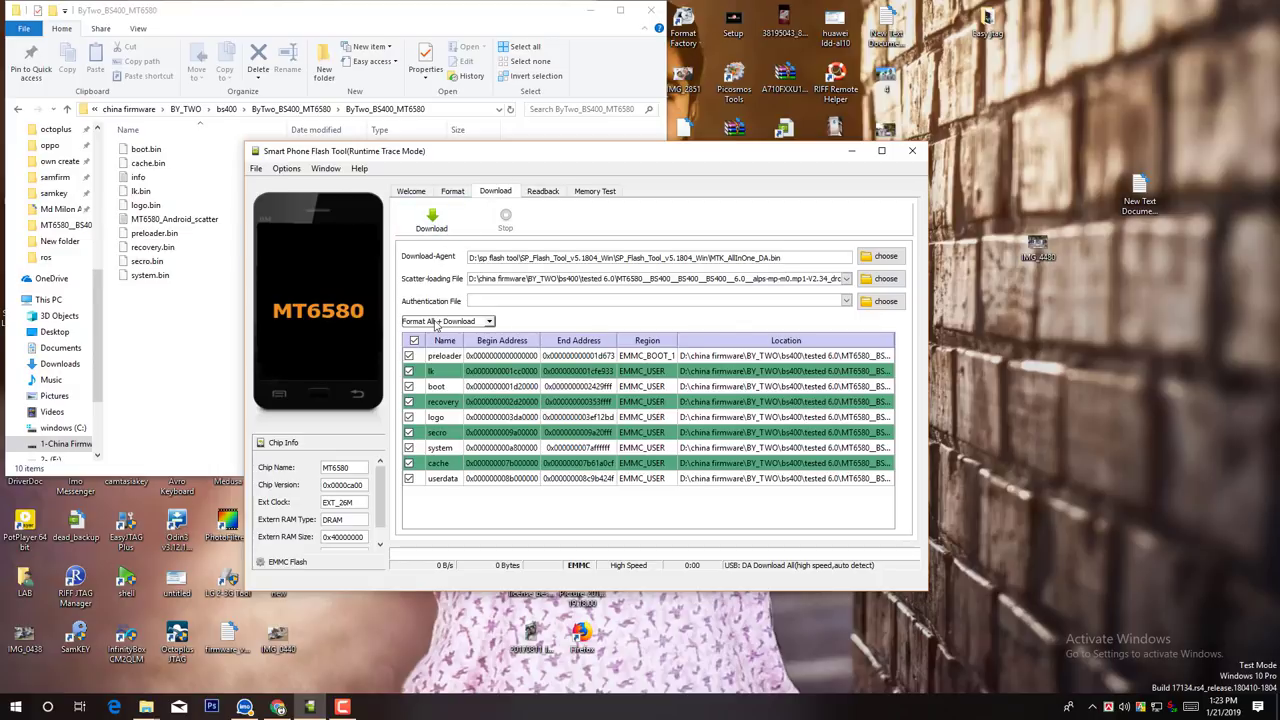
{"action": "left_click", "coordinate": [437, 323]}
{"action": "left_click", "coordinate": [430, 349]}
{"action": "left_click", "coordinate": [440, 228]}
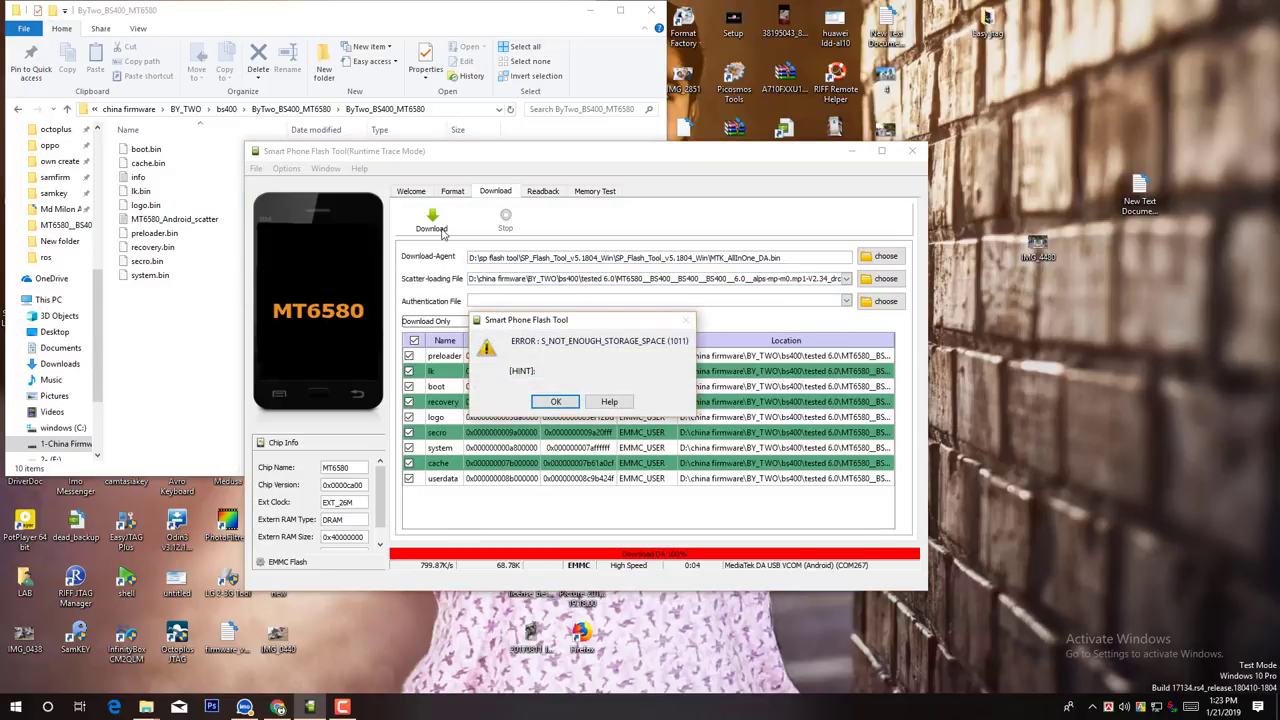
{"action": "left_click", "coordinate": [572, 403]}
Switch the download mode to Firmware Upgrade and start flashing the loaded firmware.
{"action": "left_click", "coordinate": [461, 322]}
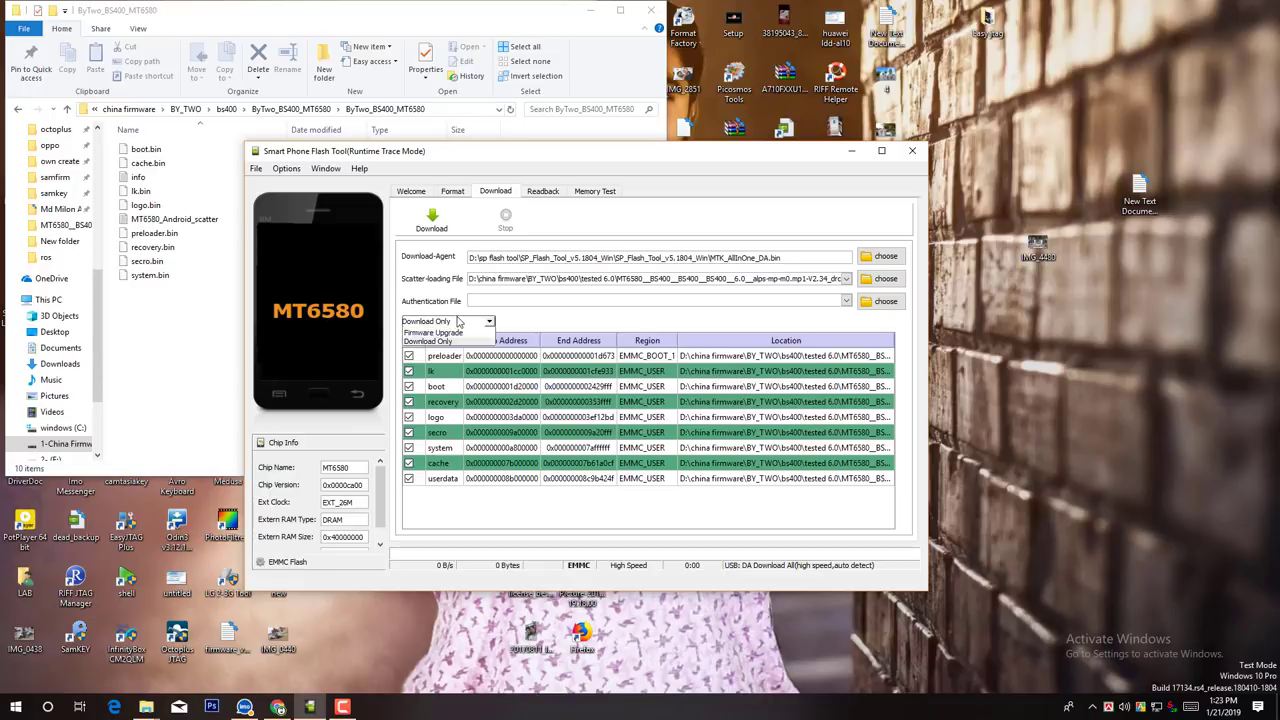
{"action": "left_click", "coordinate": [444, 341]}
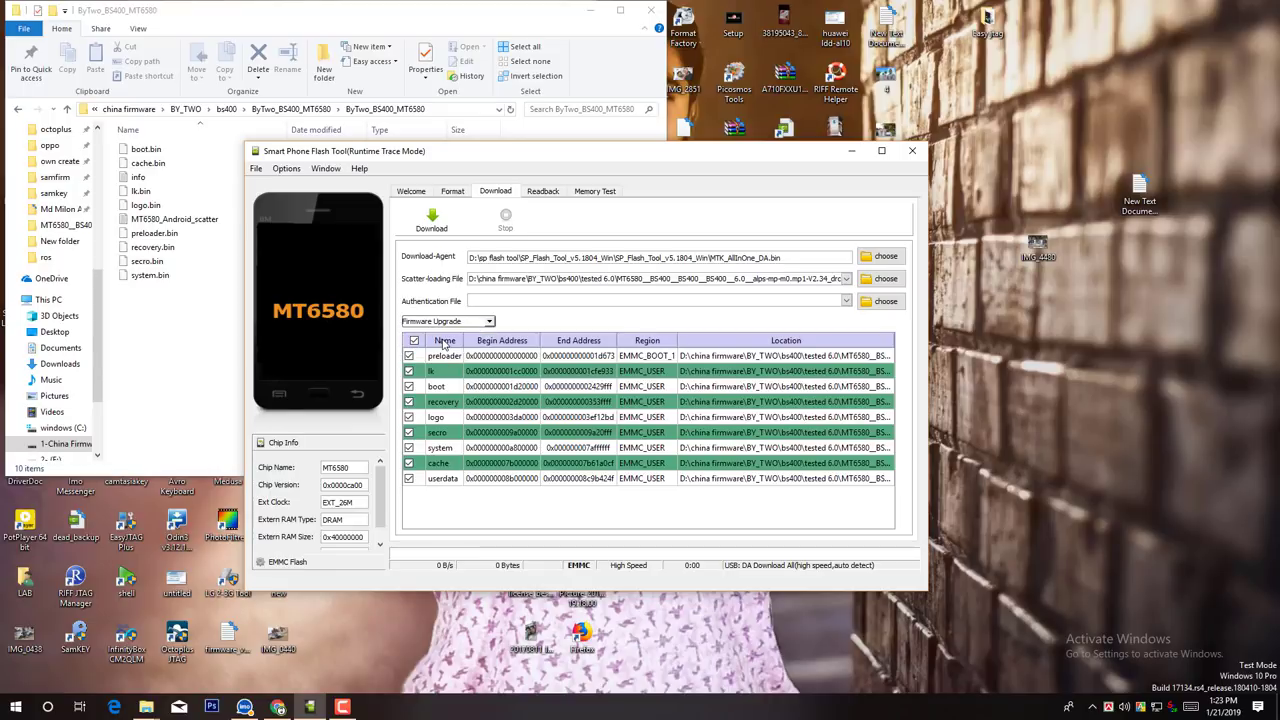
{"action": "left_click", "coordinate": [433, 220]}
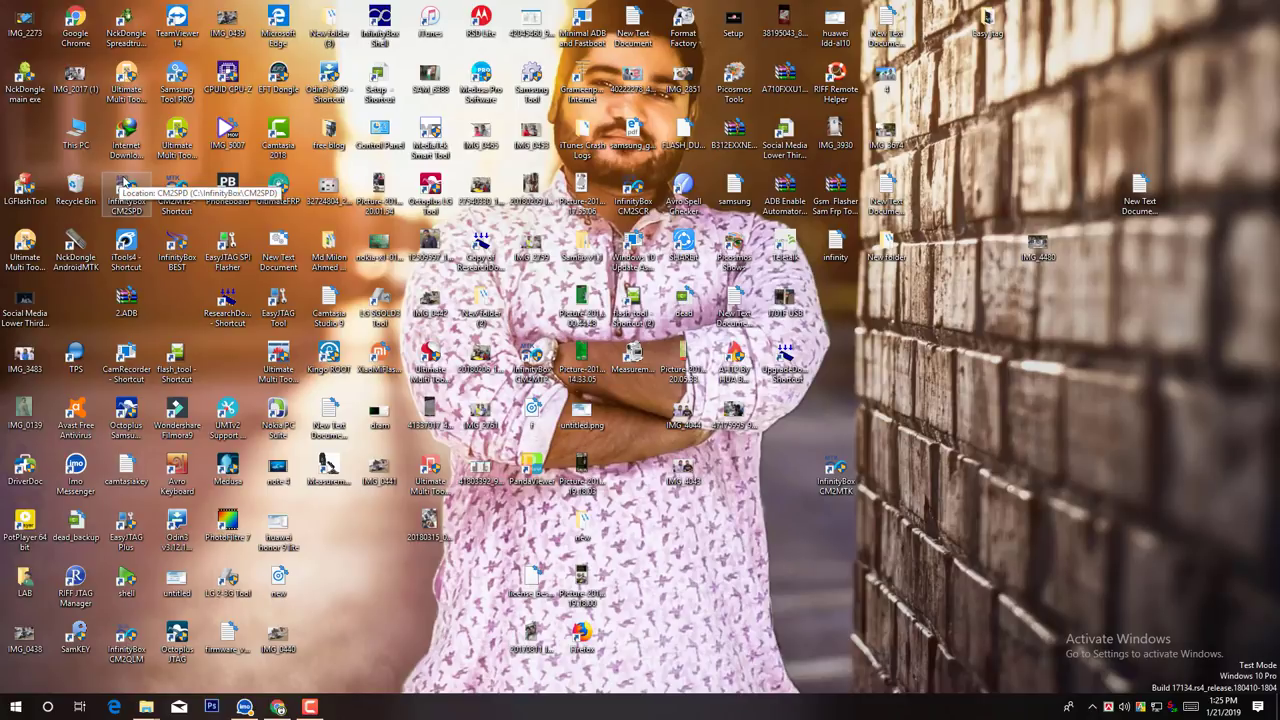
Launch InfinityBox CM2MTK from the desktop and switch its platform to the MTK SP 65|67|83|81|xx smartphone mode.
{"action": "double_click", "coordinate": [840, 483]}
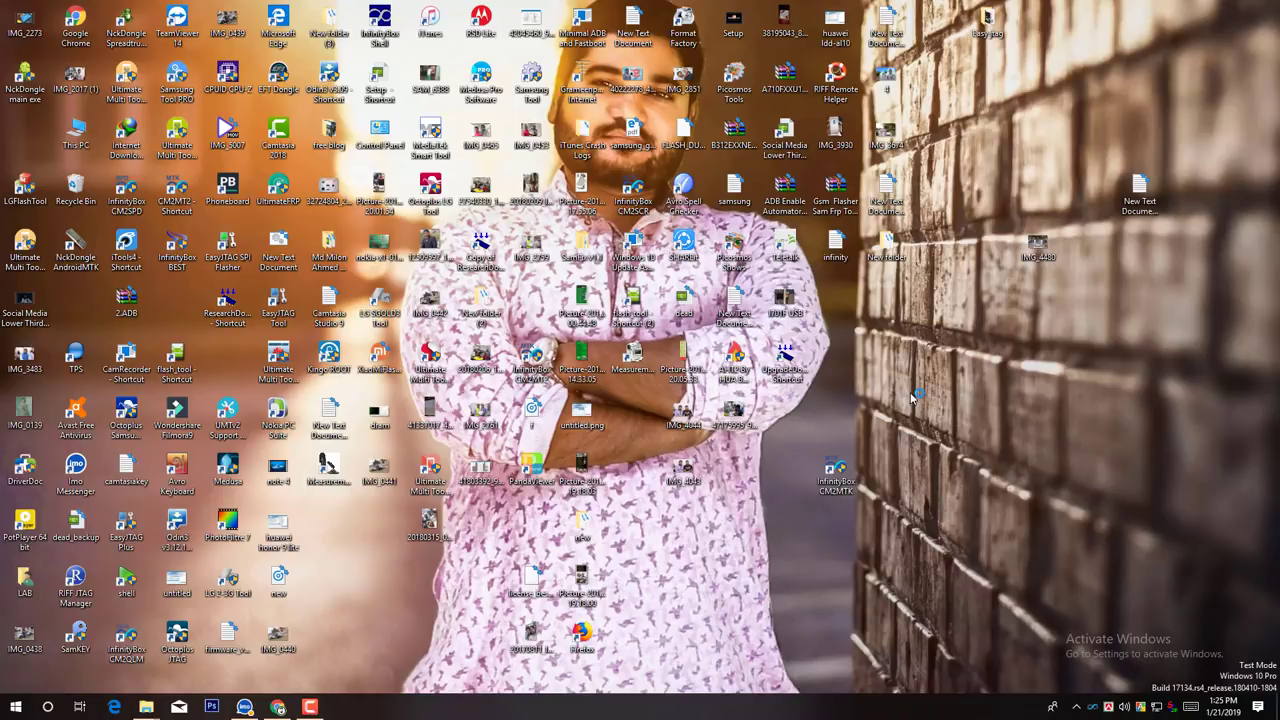
{"action": "right_click", "coordinate": [976, 190]}
{"action": "left_click", "coordinate": [1030, 232]}
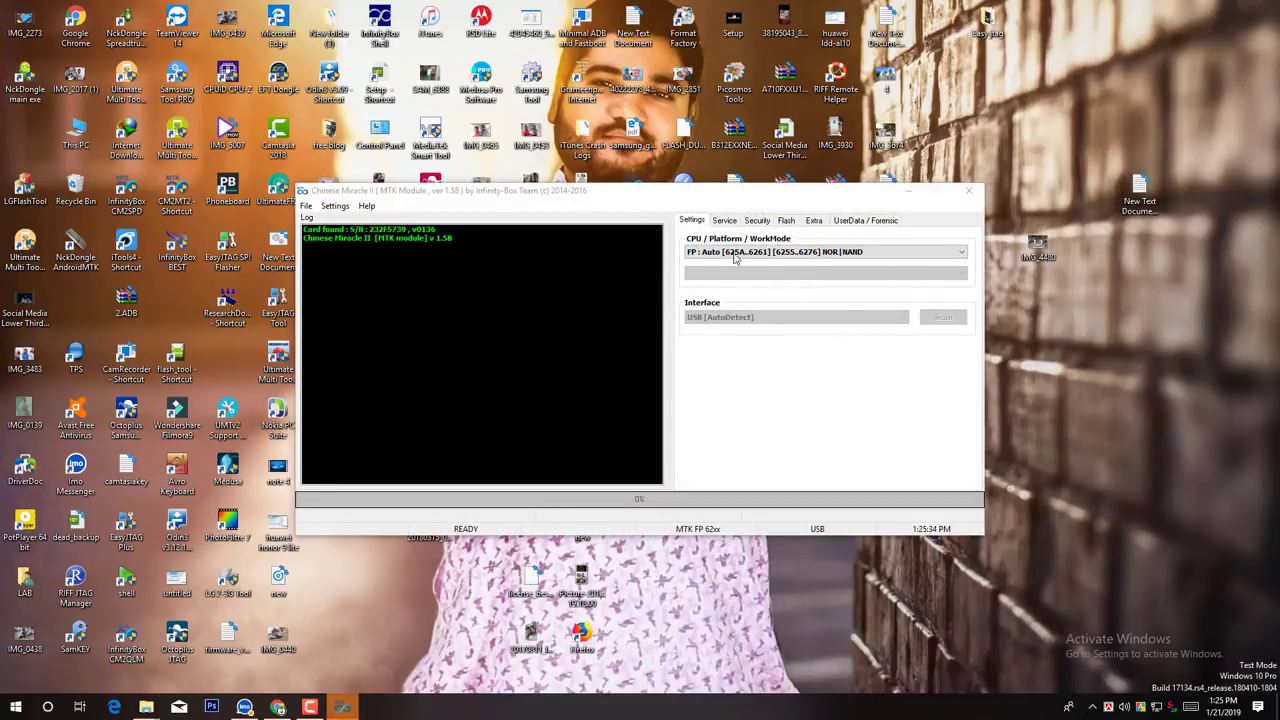
{"action": "left_click", "coordinate": [730, 252]}
{"action": "left_click", "coordinate": [728, 262]}
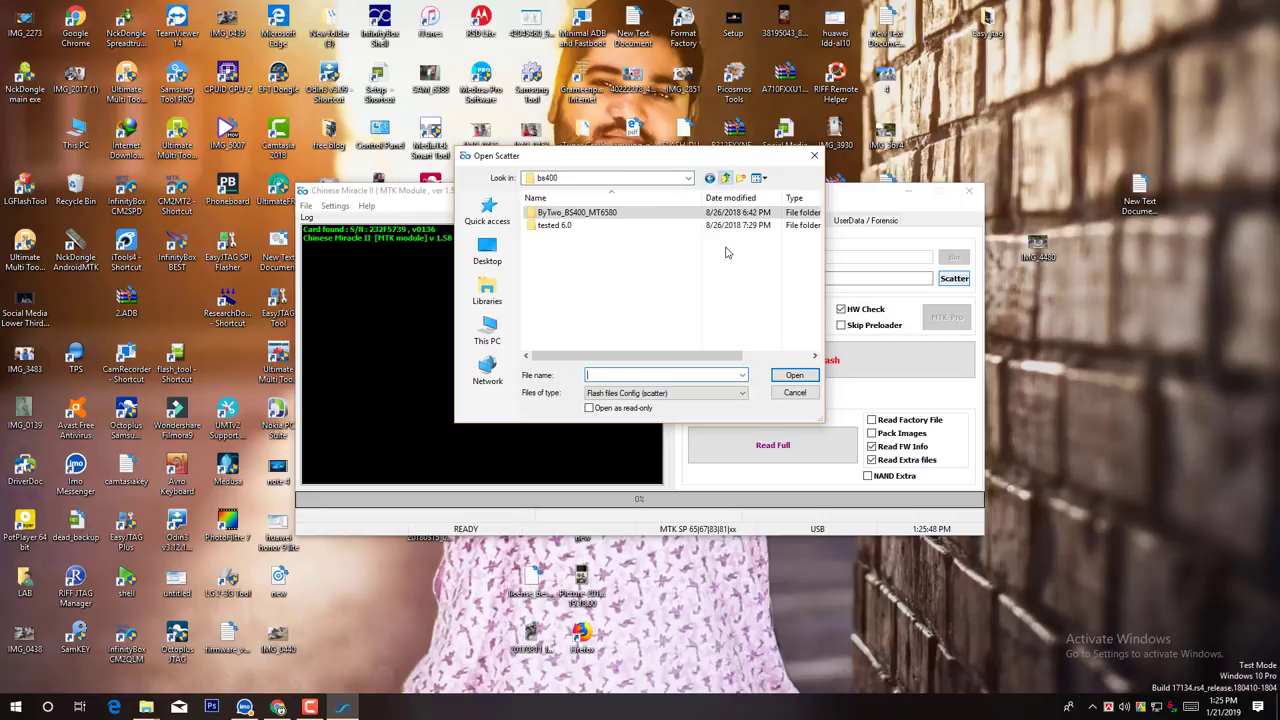
Load MT6580_Android_scatter from the tested 6.0 firmware folder and try to flash the phone with it.
{"action": "key", "text": "Down"}
{"action": "key", "text": "Return"}
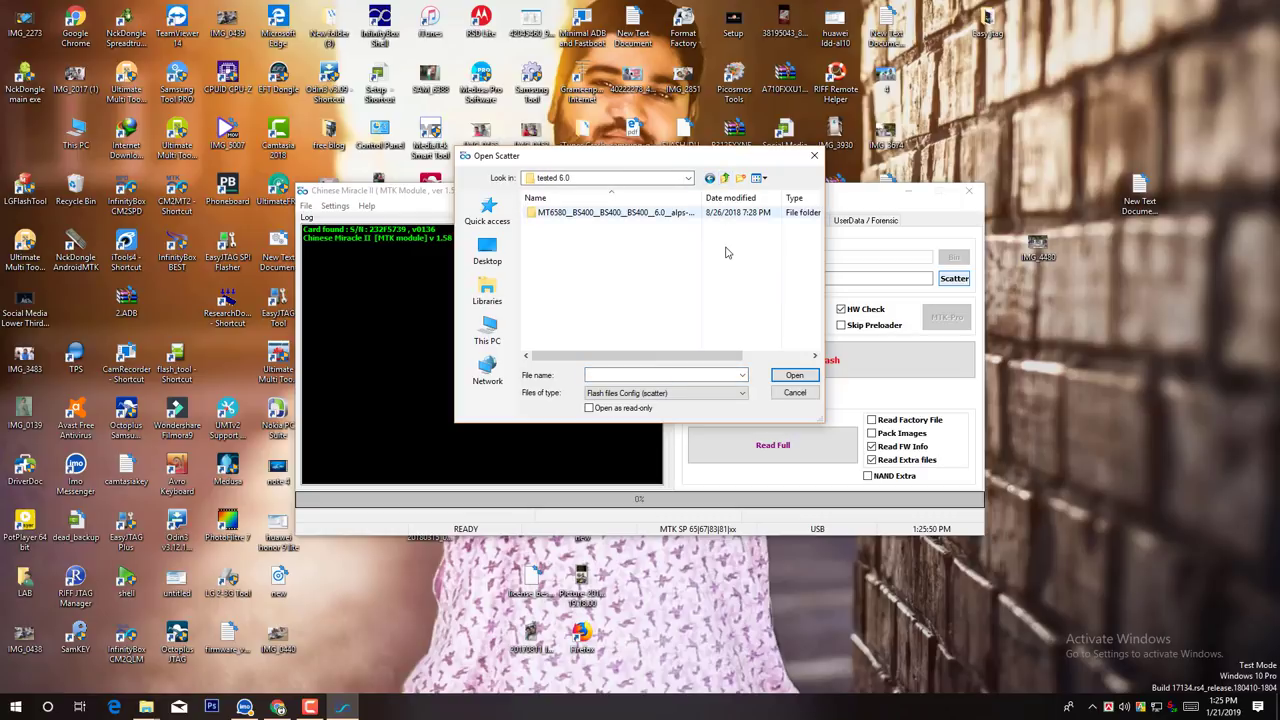
{"action": "key", "text": "Return"}
{"action": "key", "text": "Down"}
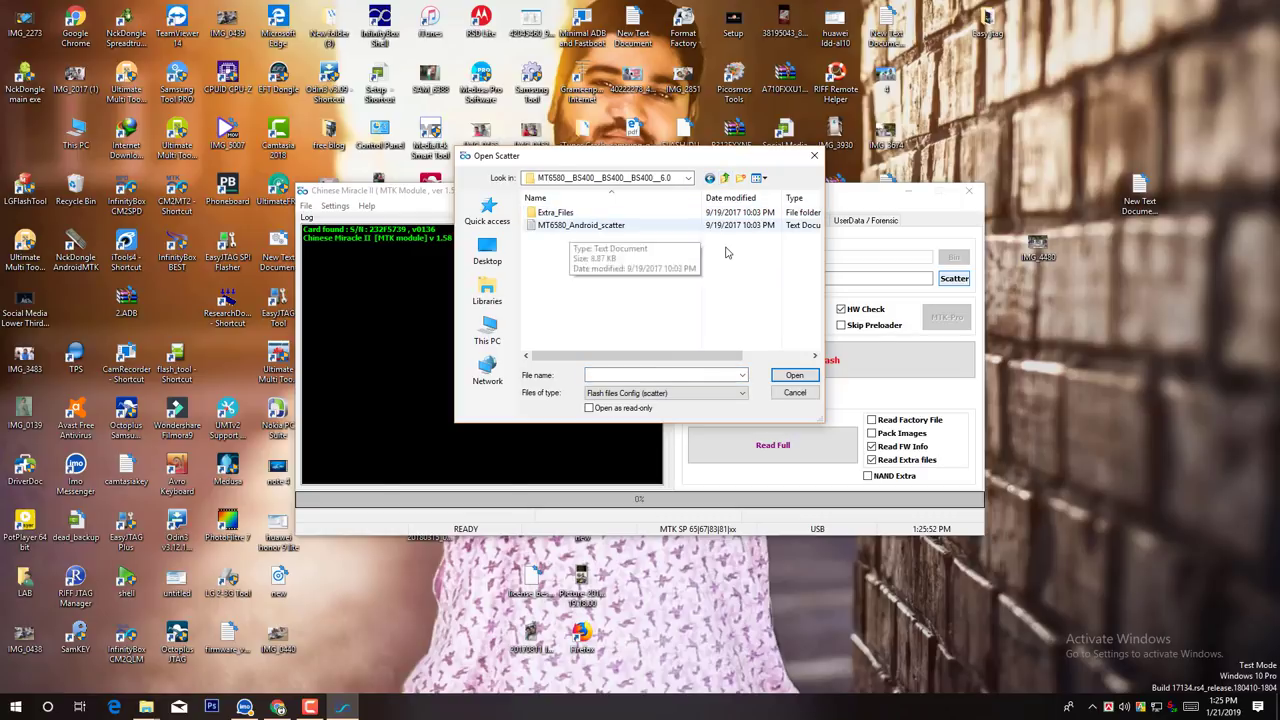
{"action": "key", "text": "Return"}
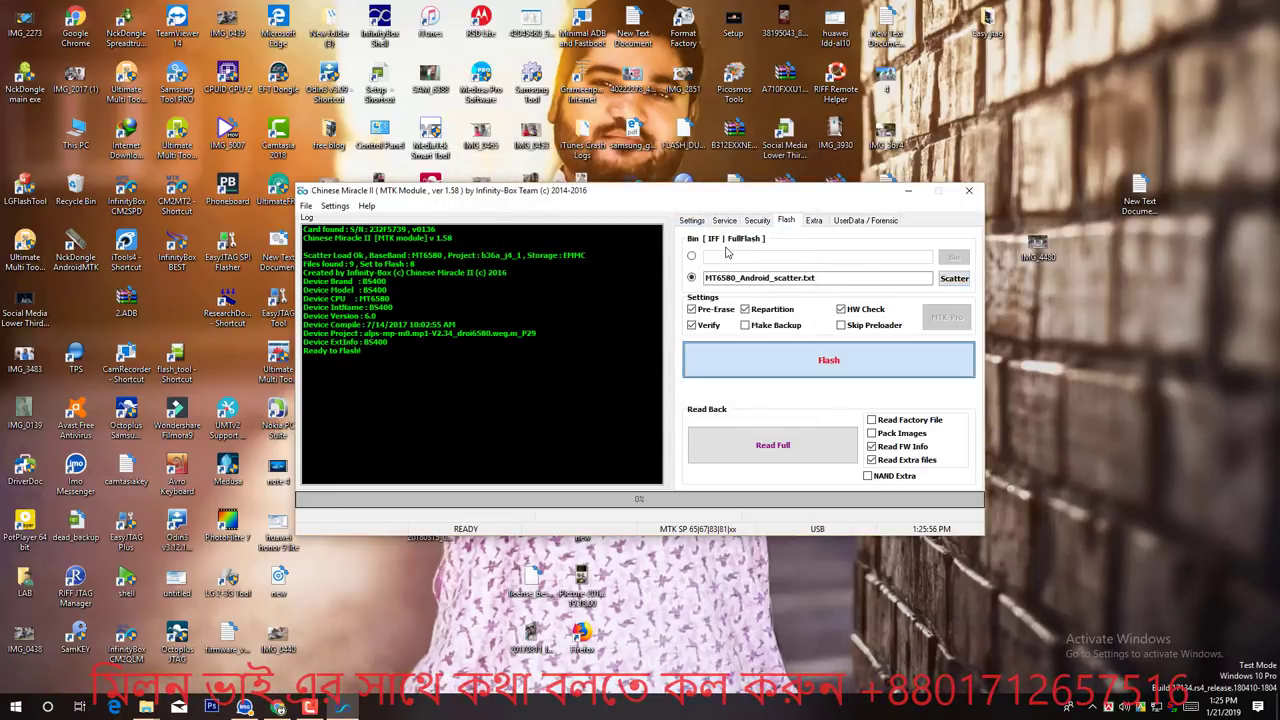
{"action": "left_click", "coordinate": [828, 360]}
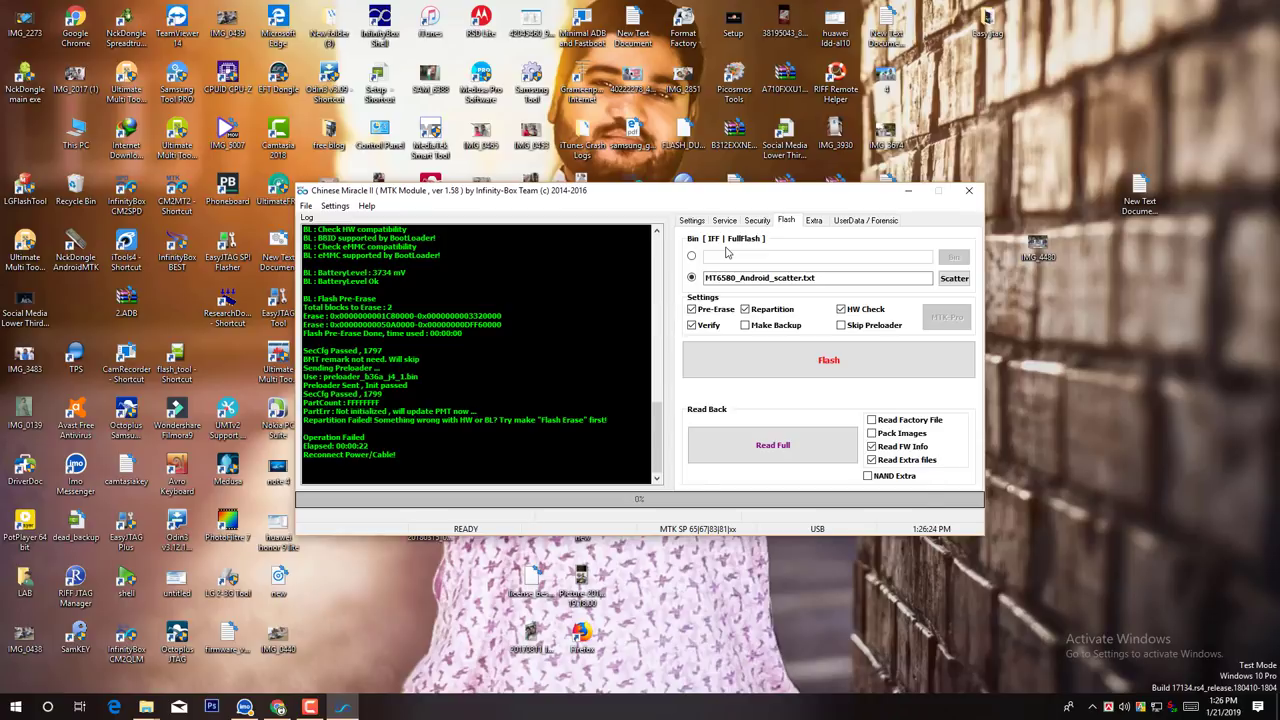
Try to flash the loaded scatter firmware with Repartition turned off, and force-close the hung flashing tool.
{"action": "left_click", "coordinate": [744, 309]}
{"action": "key", "text": "Return"}
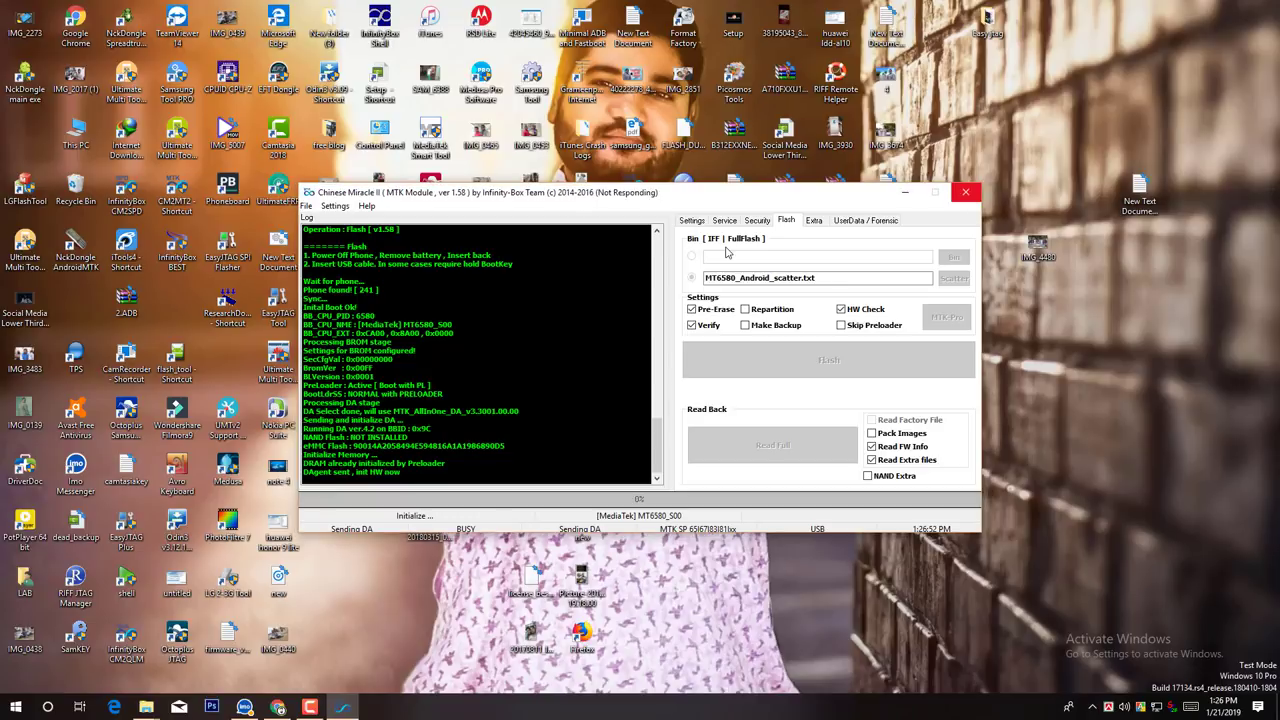
{"action": "right_click", "coordinate": [1026, 122]}
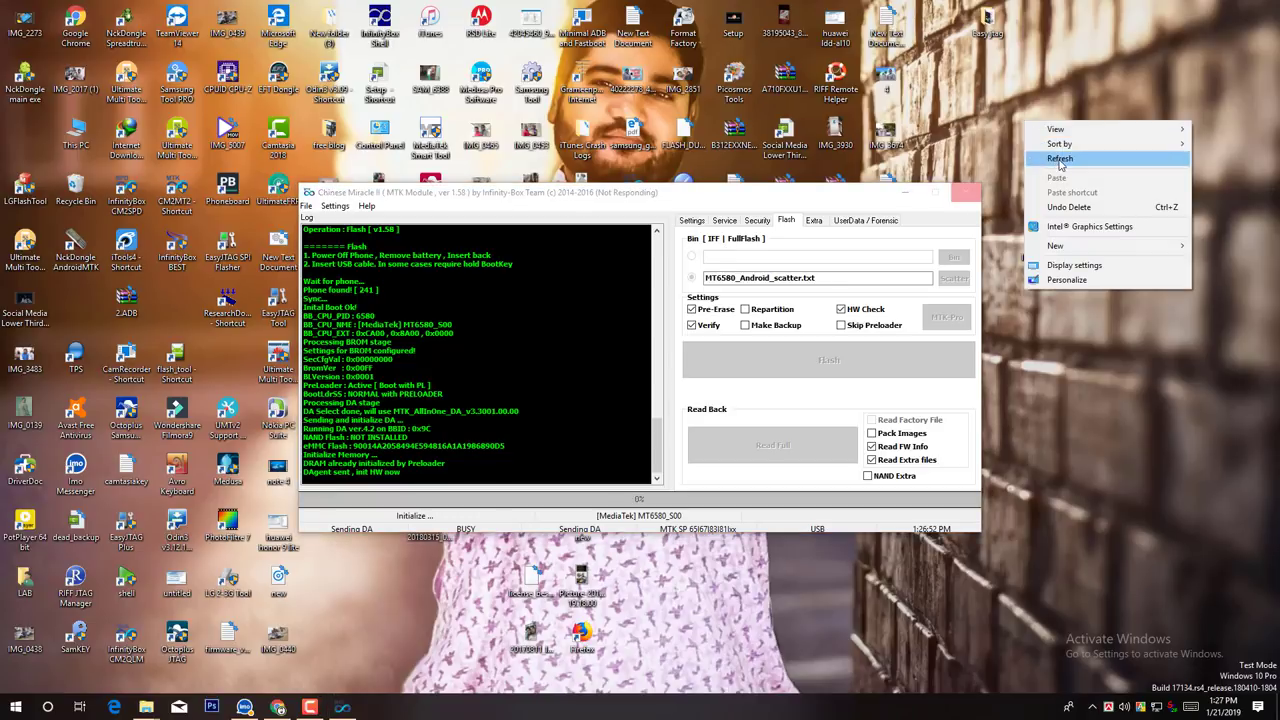
{"action": "left_click", "coordinate": [1060, 159]}
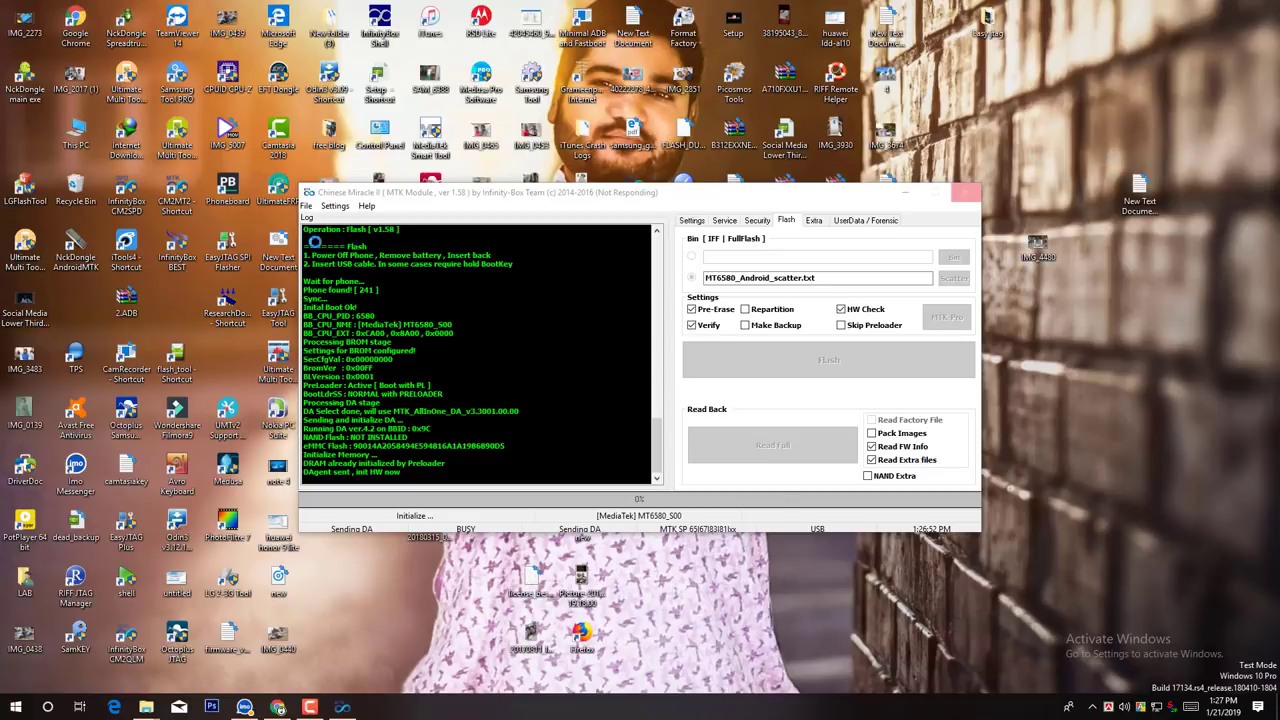
{"action": "left_click", "coordinate": [308, 208]}
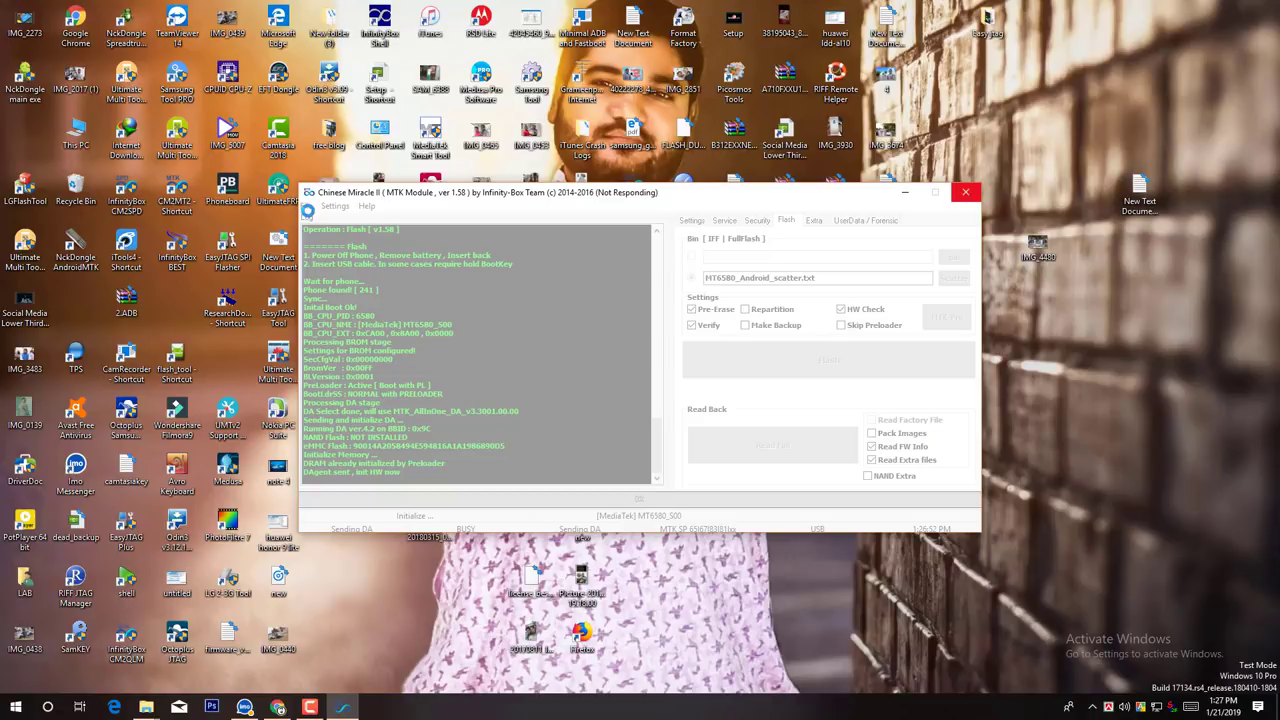
{"action": "key", "text": "Return"}
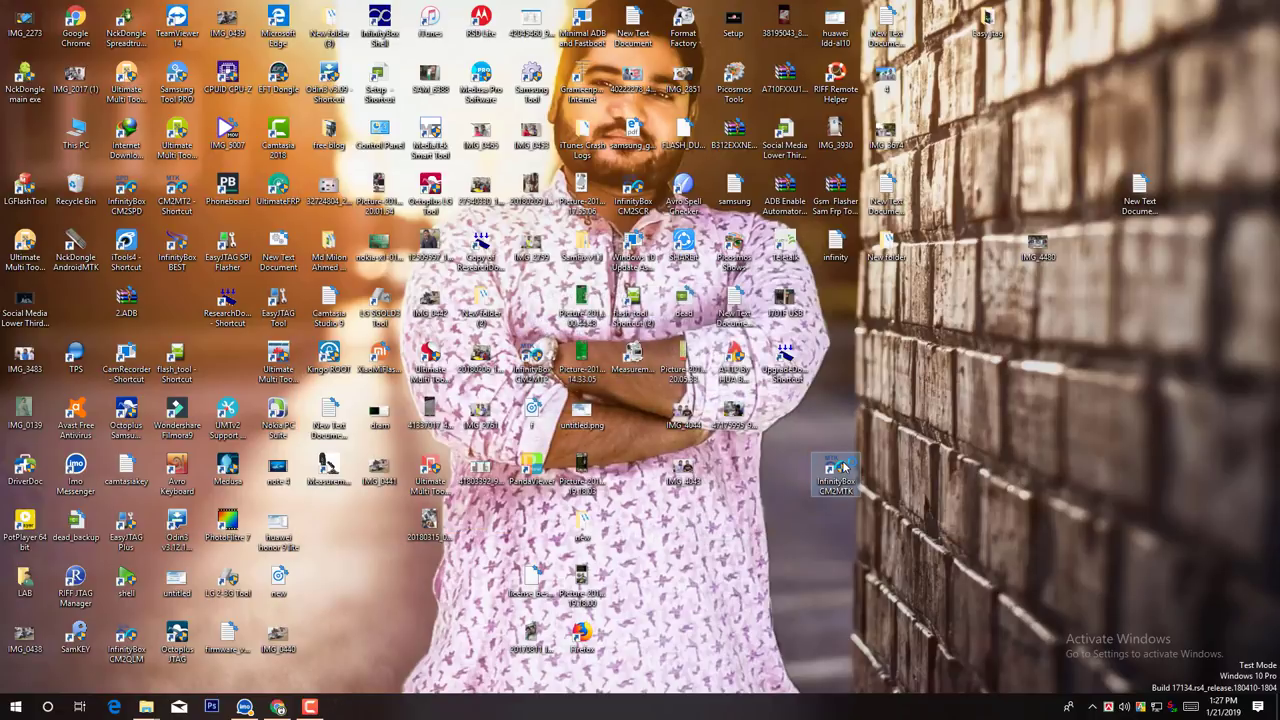
Relaunch InfinityBox CM2MTK from the desktop and set its platform to SP Auto for 2601, 65xx, 67xx and 81|83|87xx chips.
{"action": "right_click", "coordinate": [972, 157]}
{"action": "left_click", "coordinate": [1060, 196]}
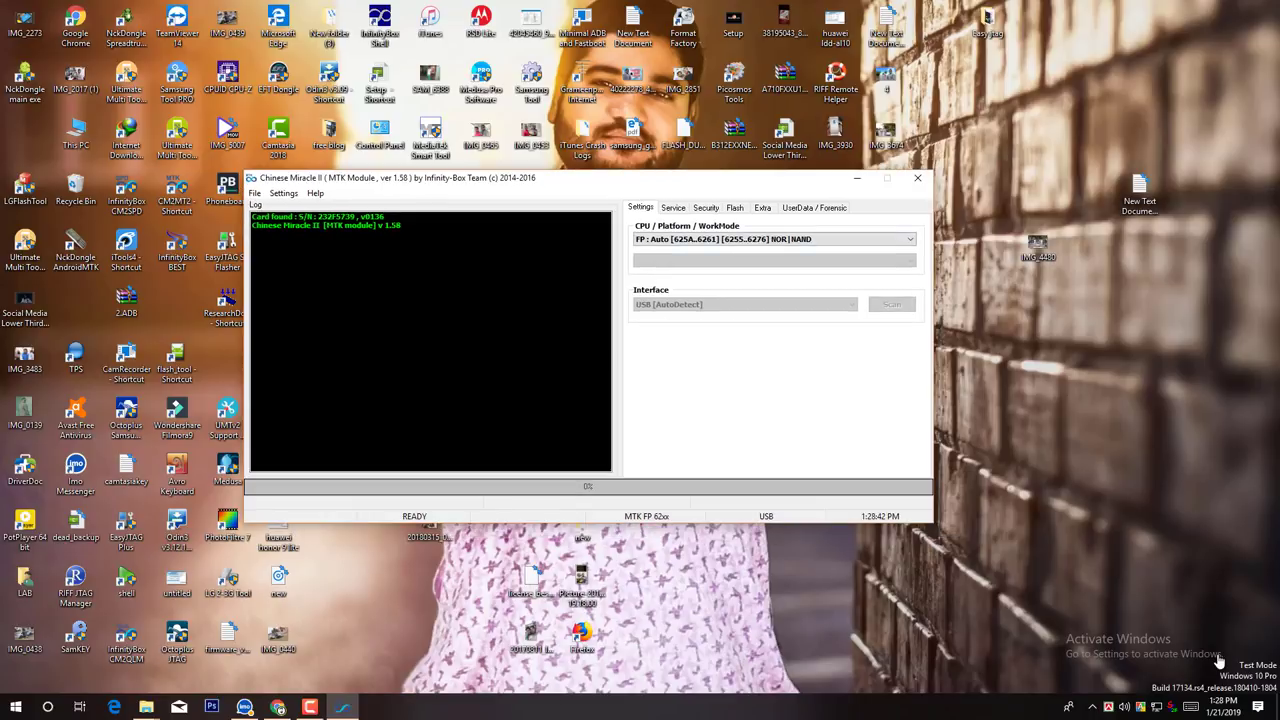
{"action": "key", "text": "alt+Down"}
{"action": "key", "text": "Down"}
{"action": "key", "text": "Return"}
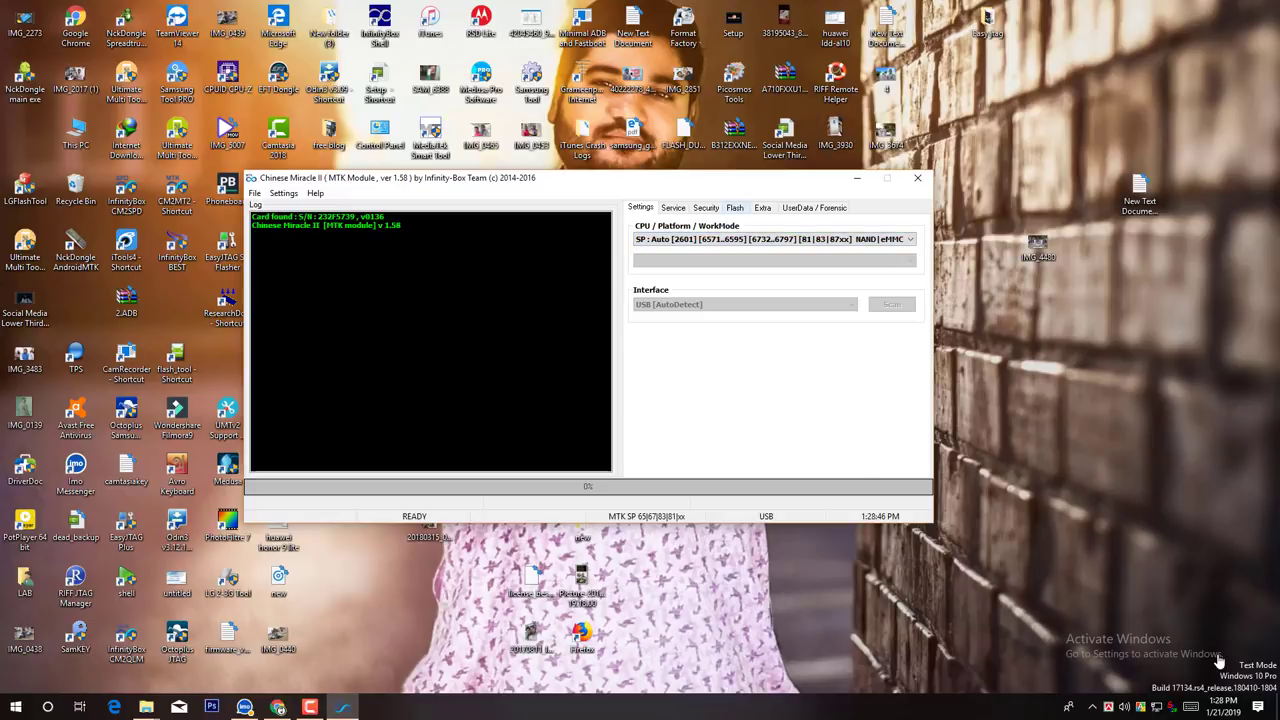
Load MT6580_Android_scatter from the BS400 6.0 firmware folder as the scatter file for flashing.
{"action": "key", "text": "ctrl+Tab"}
{"action": "key", "text": "ctrl+Tab"}
{"action": "key", "text": "ctrl+Tab"}
{"action": "key", "text": "Down"}
{"action": "key", "text": "Tab"}
{"action": "key", "text": "Return"}
{"action": "key", "text": "shift+Tab"}
{"action": "key", "text": "Down"}
{"action": "key", "text": "Down"}
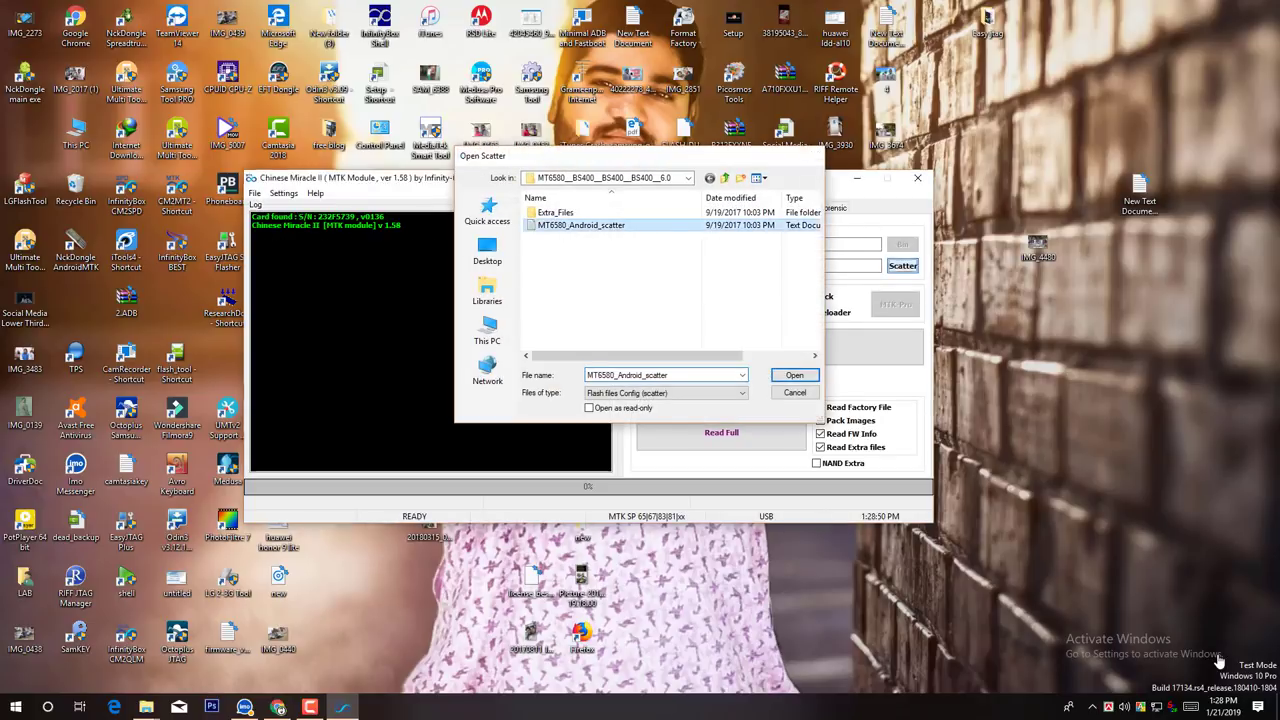
{"action": "key", "text": "Return"}
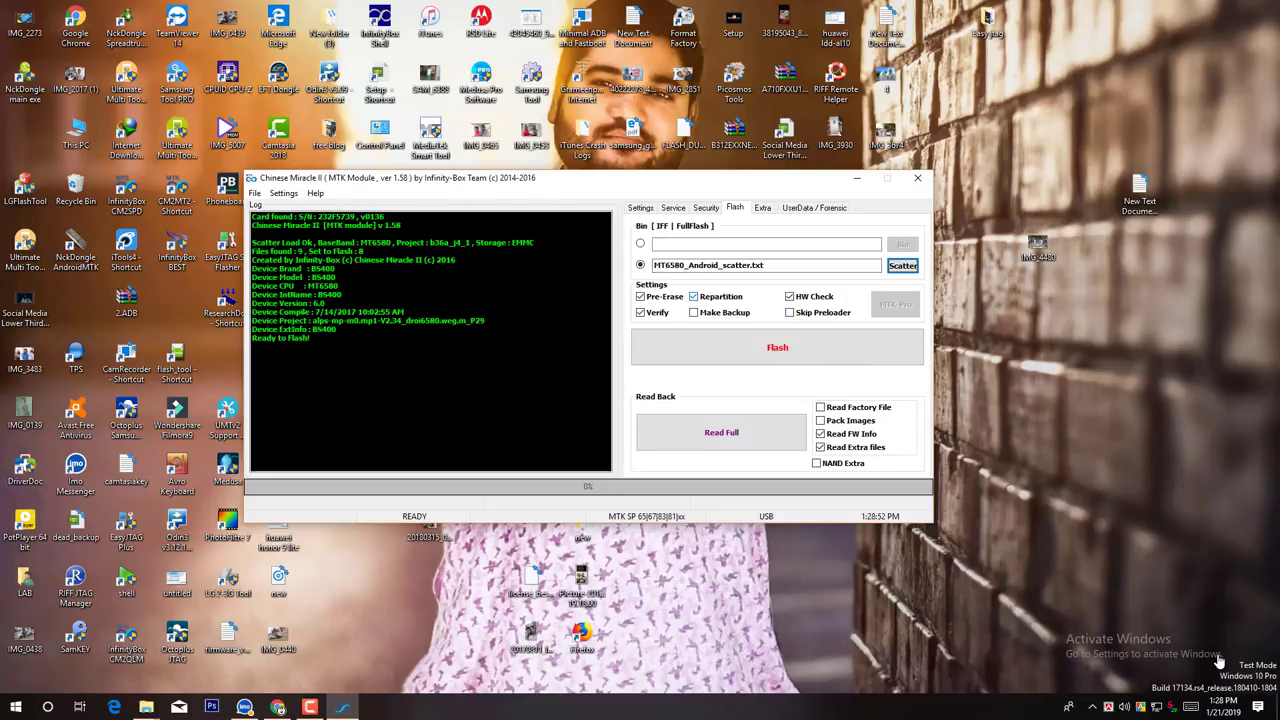
Turn off Repartition and HW Check and try to flash the phone with the loaded firmware.
{"action": "key", "text": "Tab"}
{"action": "key", "text": "Tab"}
{"action": "key", "text": "space"}
{"action": "key", "text": "Tab"}
{"action": "key", "text": "space"}
{"action": "key", "text": "Tab"}
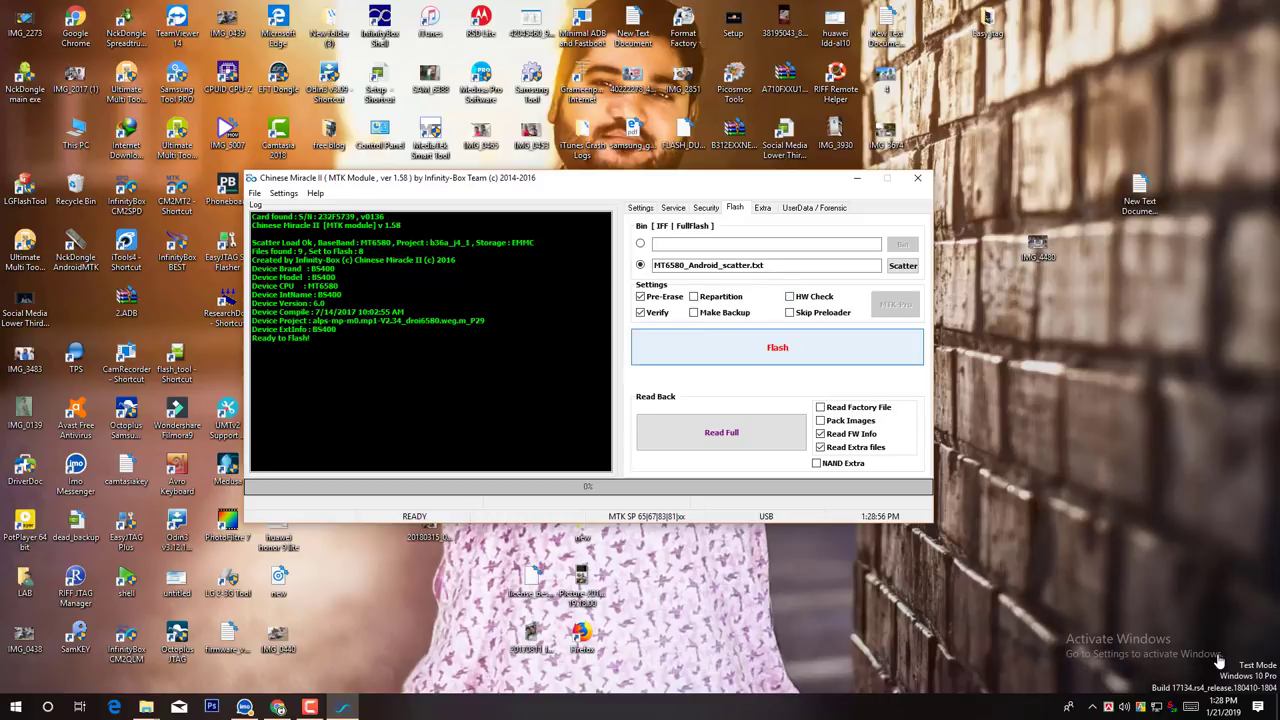
{"action": "key", "text": "space"}
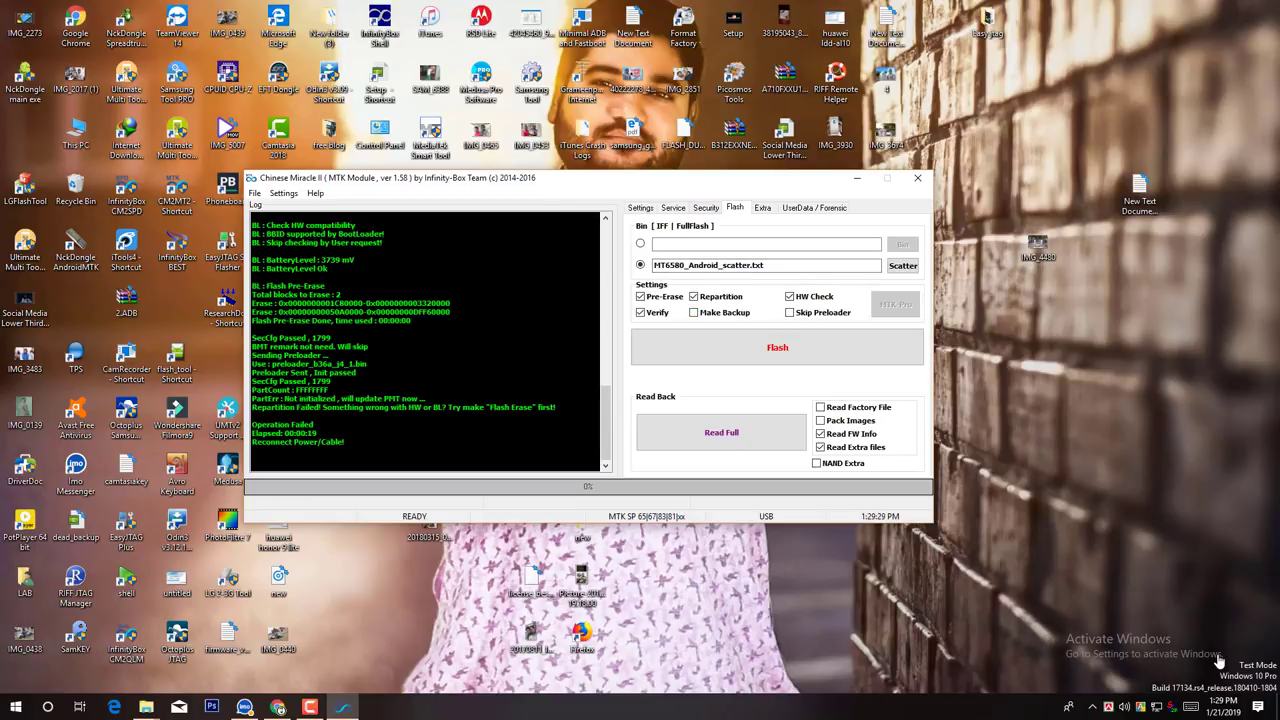
Reload the MT6580_Android_scatter file from the BS400 6.0 firmware folder for another flashing attempt.
{"action": "key", "text": "Tab"}
{"action": "key", "text": "Return"}
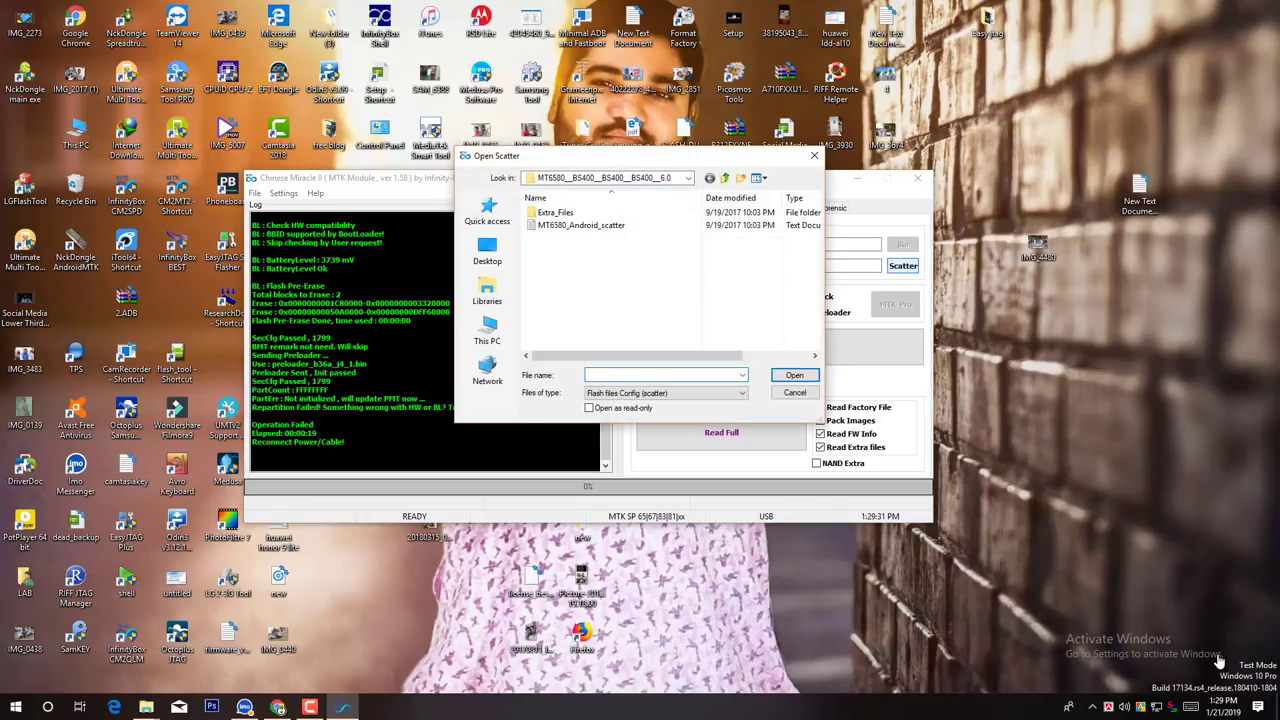
{"action": "key", "text": "alt+Up"}
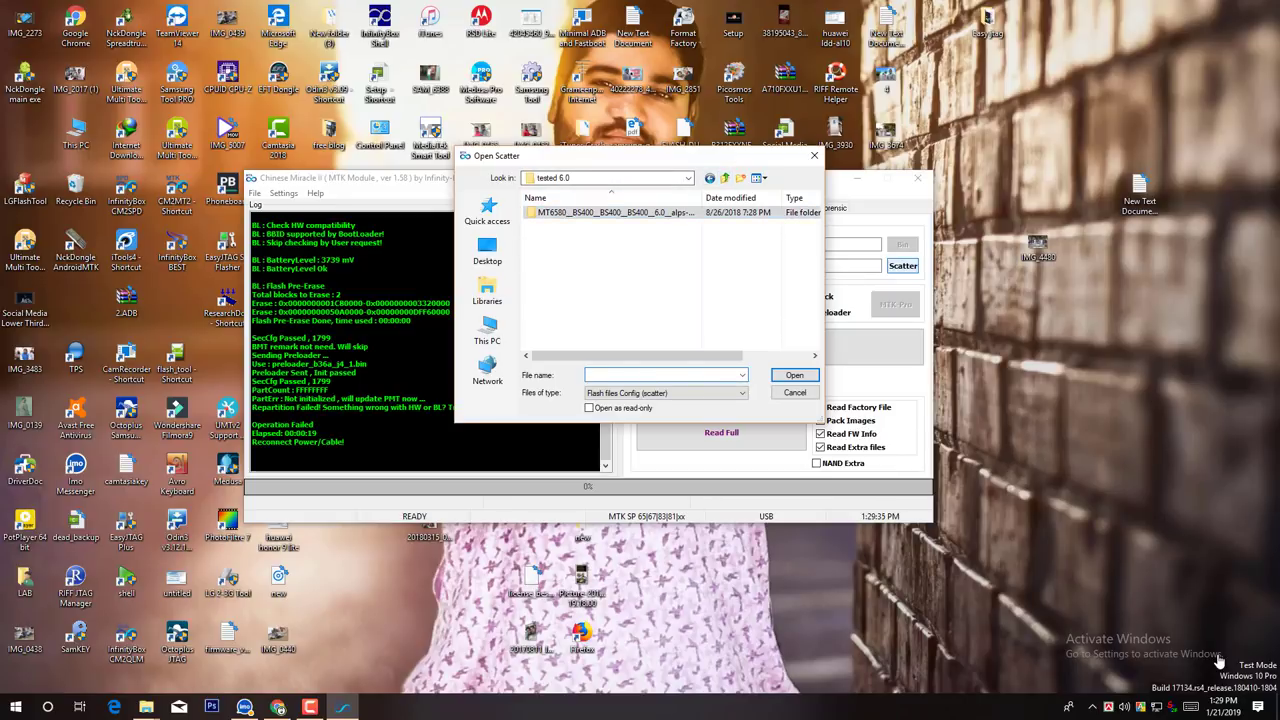
{"action": "key", "text": "Escape"}
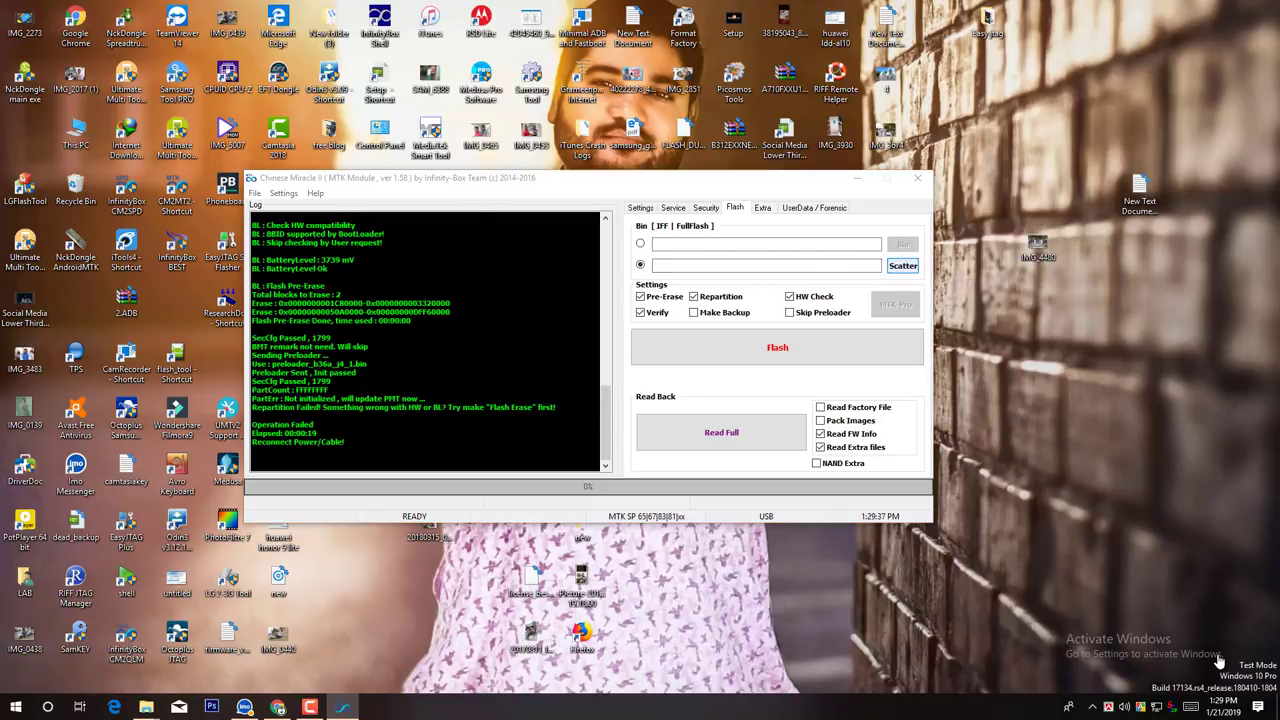
{"action": "key", "text": "Return"}
{"action": "key", "text": "Down"}
{"action": "key", "text": "Down"}
{"action": "key", "text": "Return"}
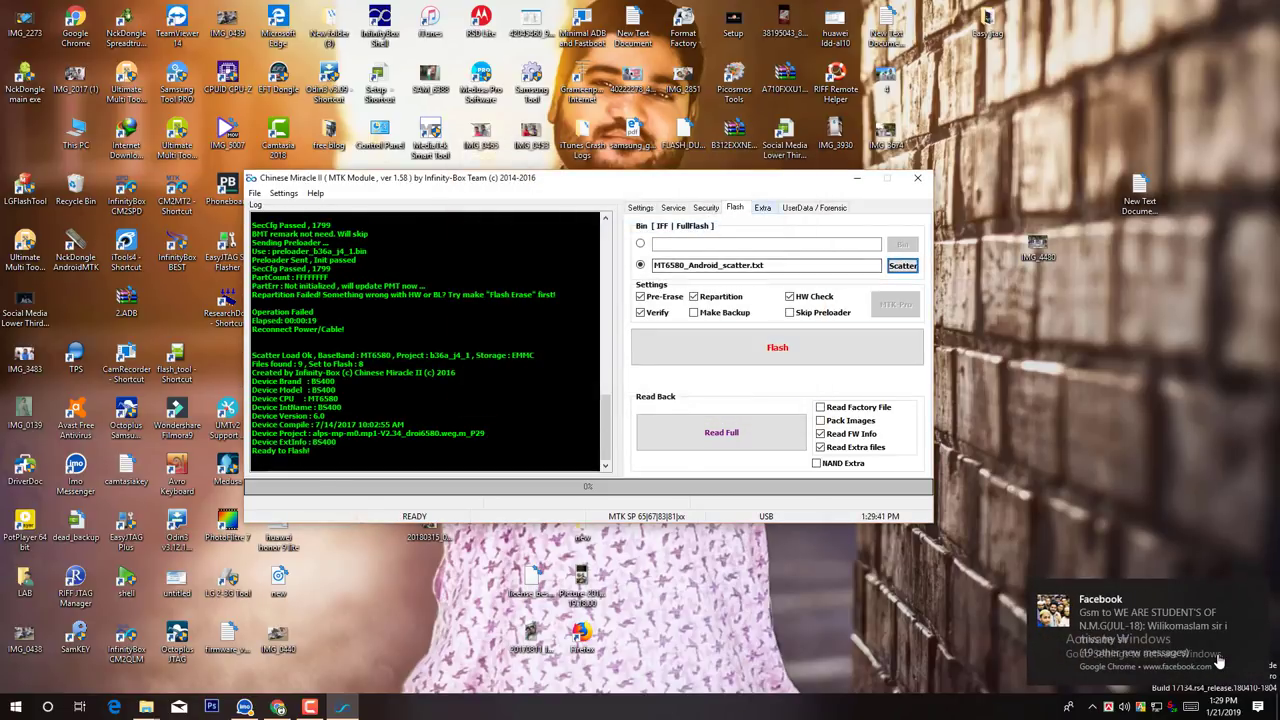
Run Flash Erase on the phone with Keep Preloader enabled, and try flashing the loaded scatter firmware again.
{"action": "key", "text": "ctrl+Tab"}
{"action": "key", "text": "ctrl+Tab"}
{"action": "key", "text": "ctrl+Tab"}
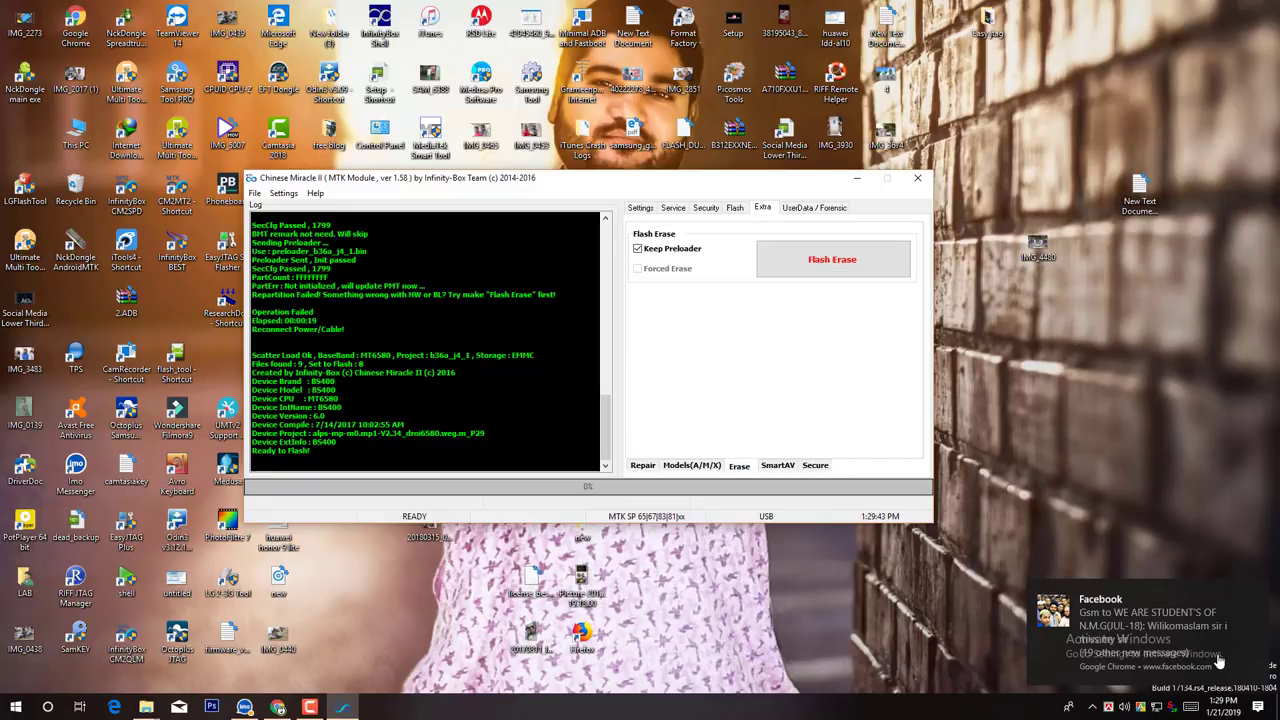
{"action": "key", "text": "Tab"}
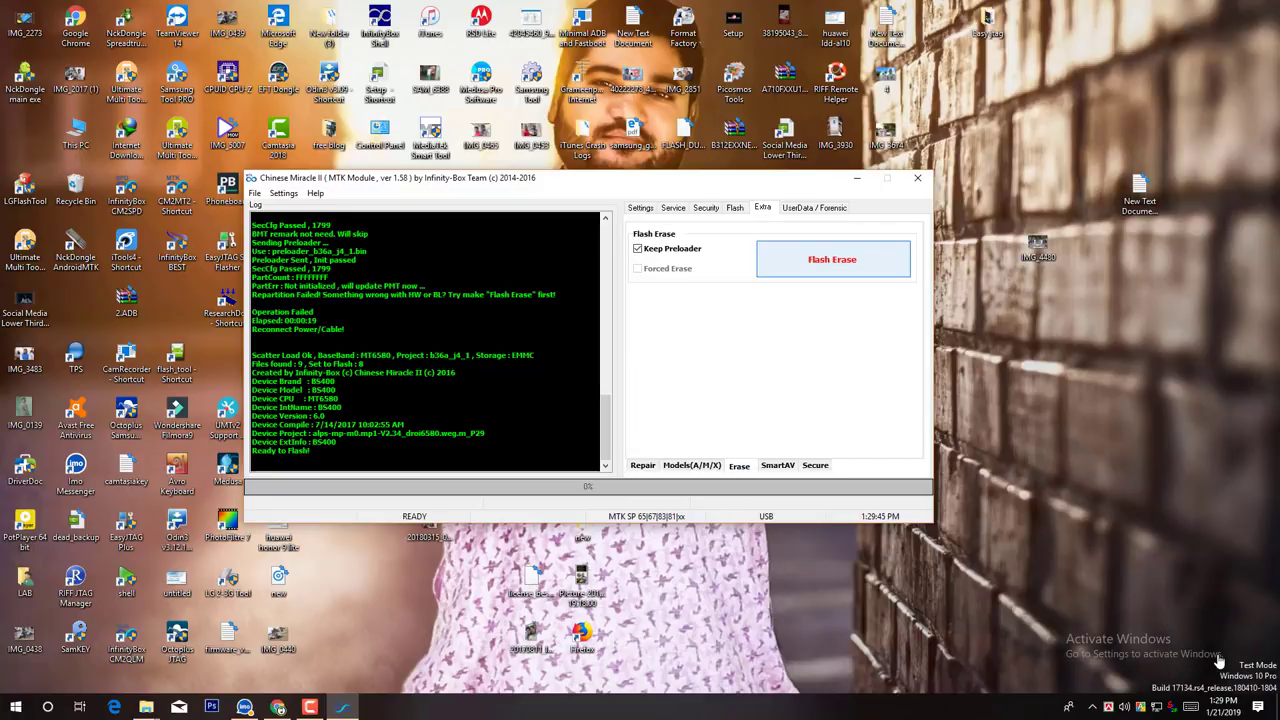
{"action": "key", "text": "Return"}
{"action": "key", "text": "Return"}
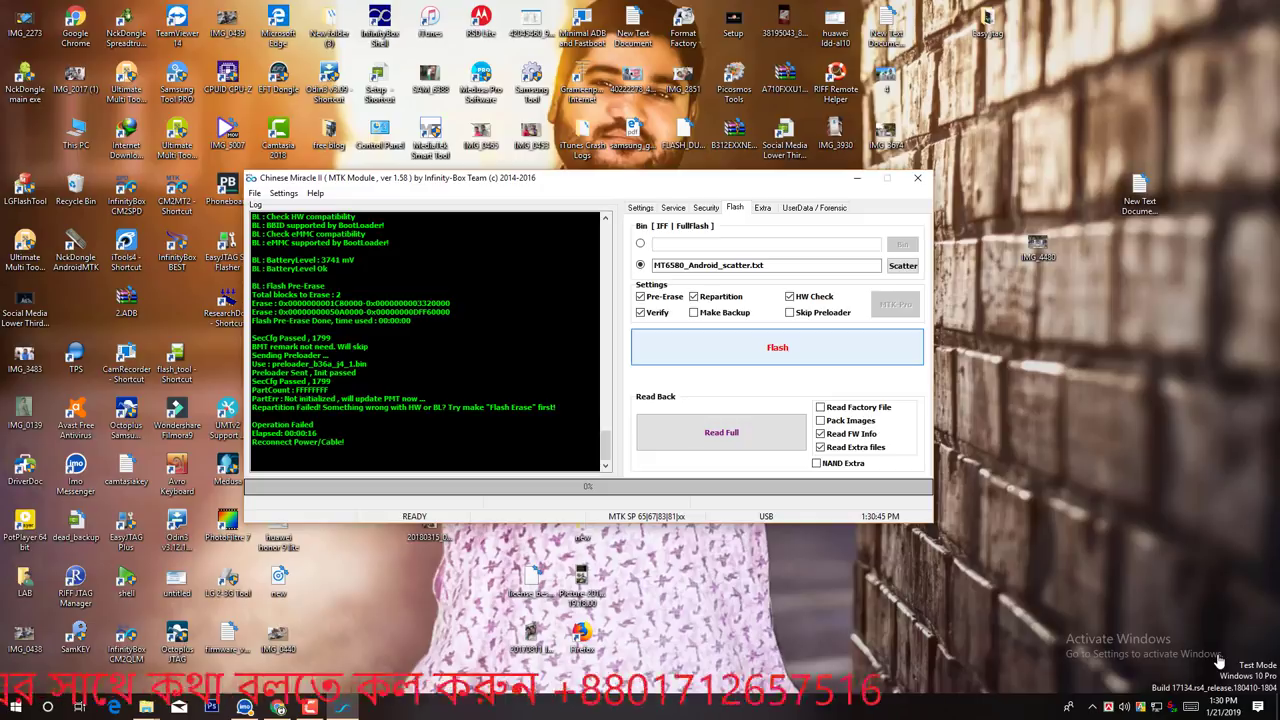
{"action": "key", "text": "ctrl+shift+Tab"}
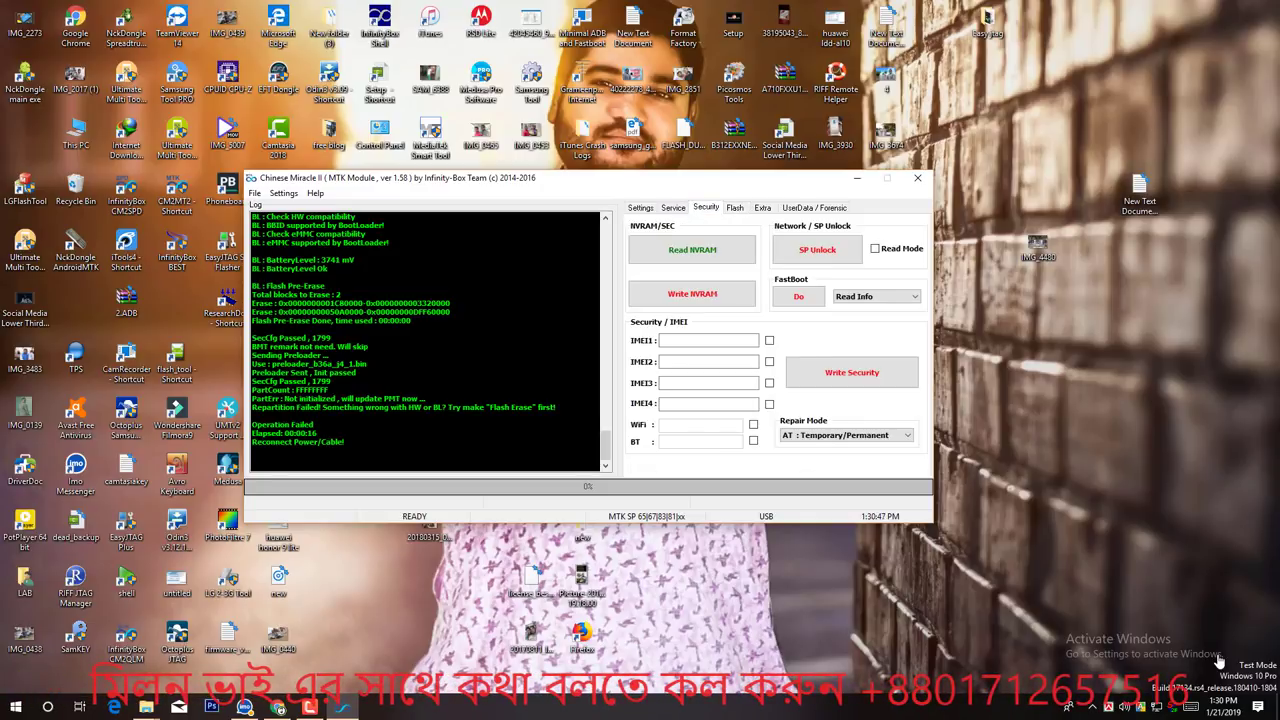
{"action": "key", "text": "ctrl+Tab"}
{"action": "key", "text": "ctrl+Tab"}
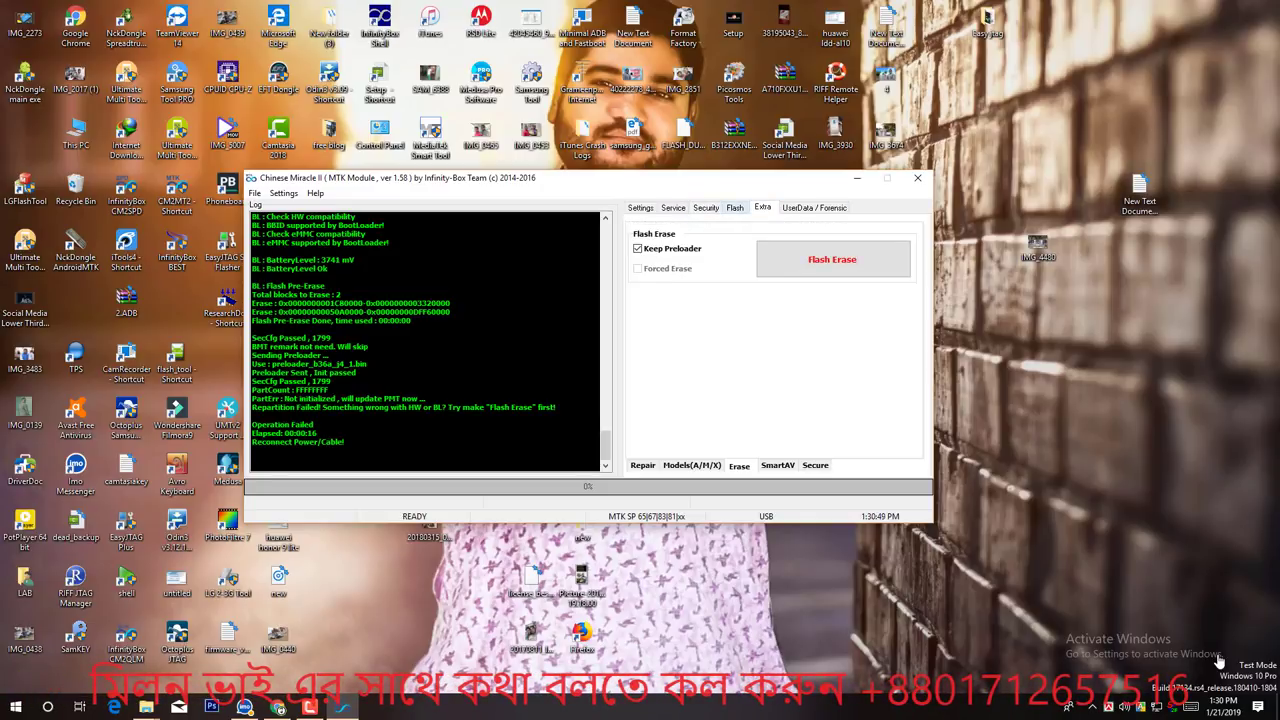
{"action": "key", "text": "ctrl+shift+Tab"}
{"action": "key", "text": "ctrl+Tab"}
{"action": "key", "text": "ctrl+Tab"}
{"action": "key", "text": "ctrl+shift+Tab"}
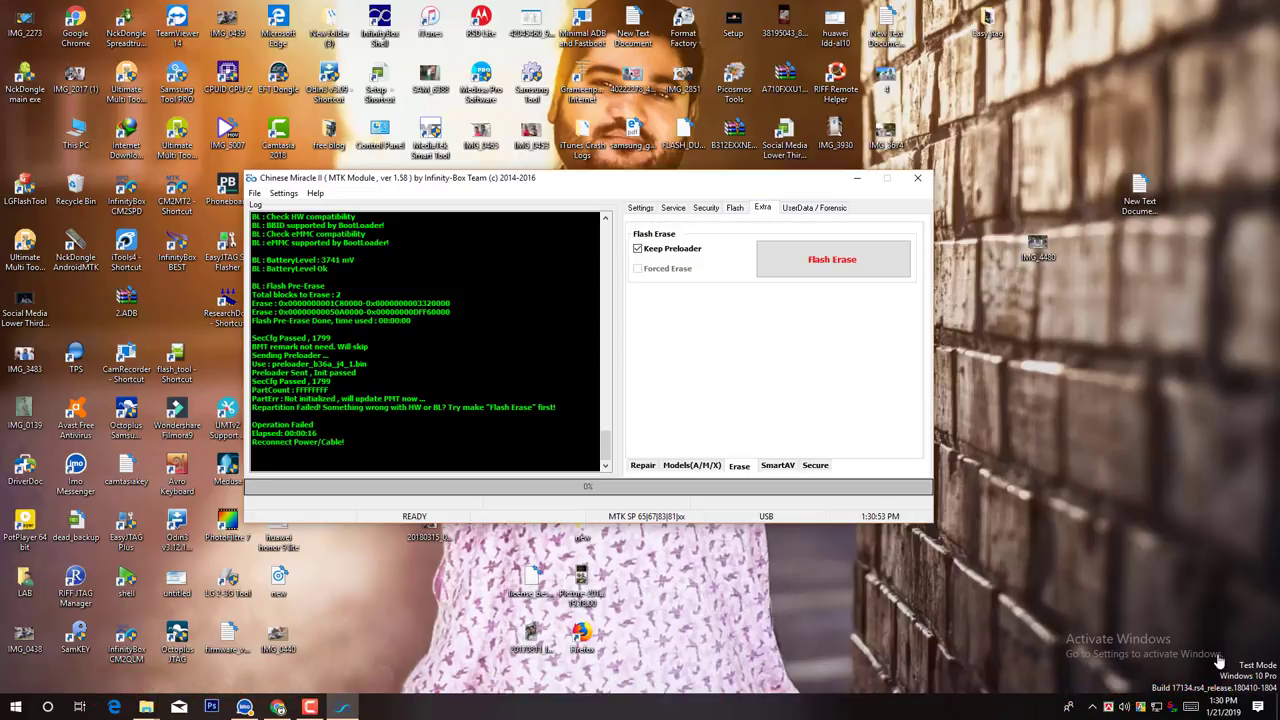
Initialize the phone's preloader with the Init Preloader repair operation, using a preloader file.
{"action": "key", "text": "ctrl+shift+Tab"}
{"action": "key", "text": "ctrl+shift+Tab"}
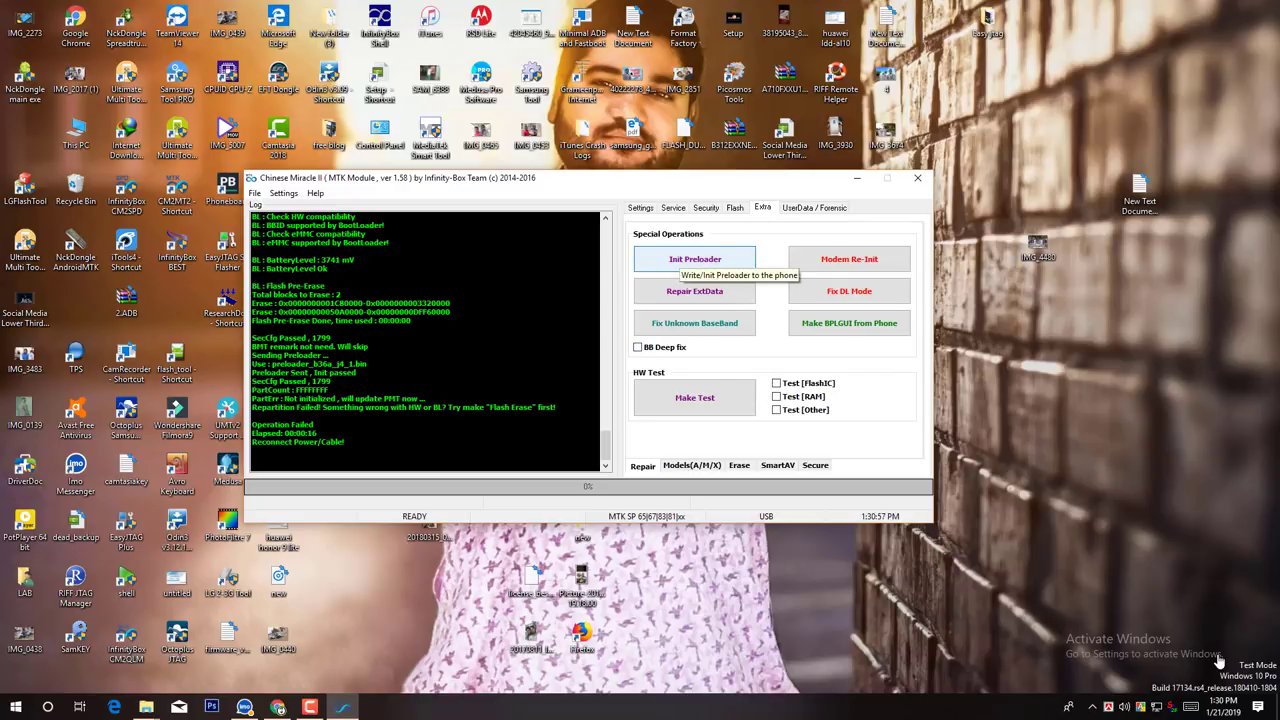
{"action": "left_click", "coordinate": [694, 259]}
{"action": "key", "text": "shift+F10"}
{"action": "key", "text": "p"}
{"action": "key", "text": "Return"}
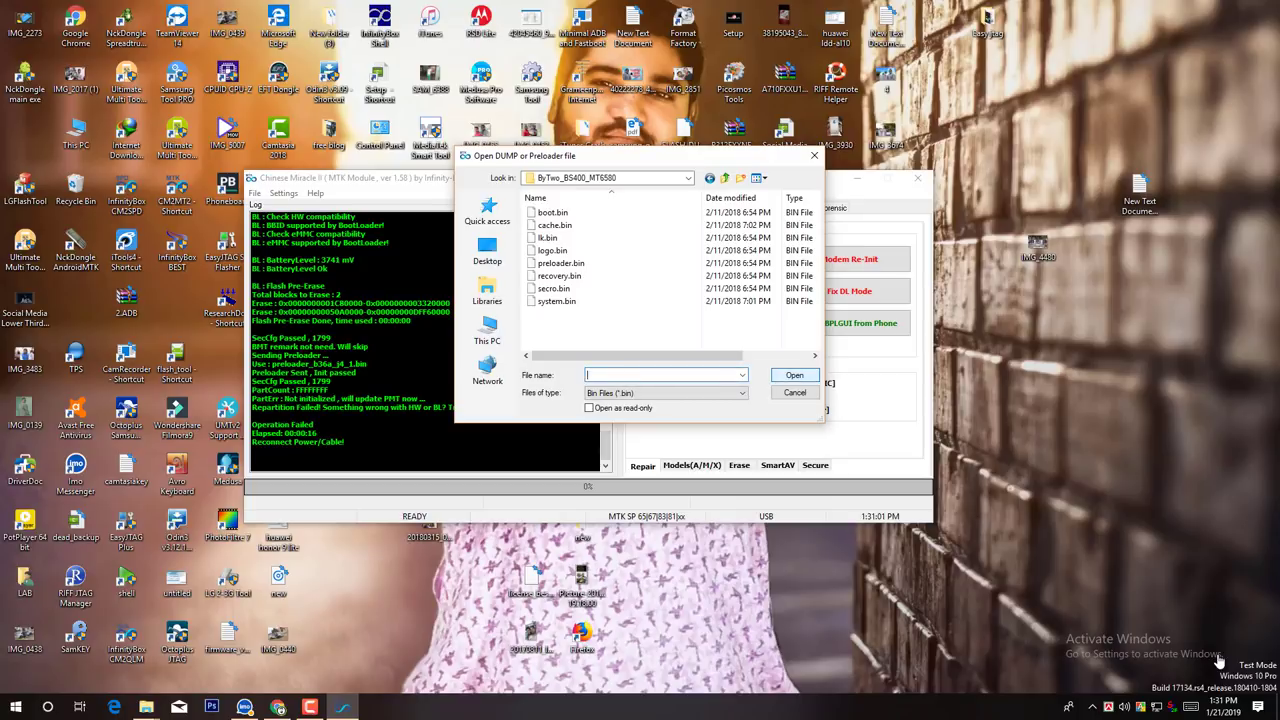
{"action": "key", "text": "shift+Tab"}
{"action": "key", "text": "Up"}
{"action": "key", "text": "Return"}
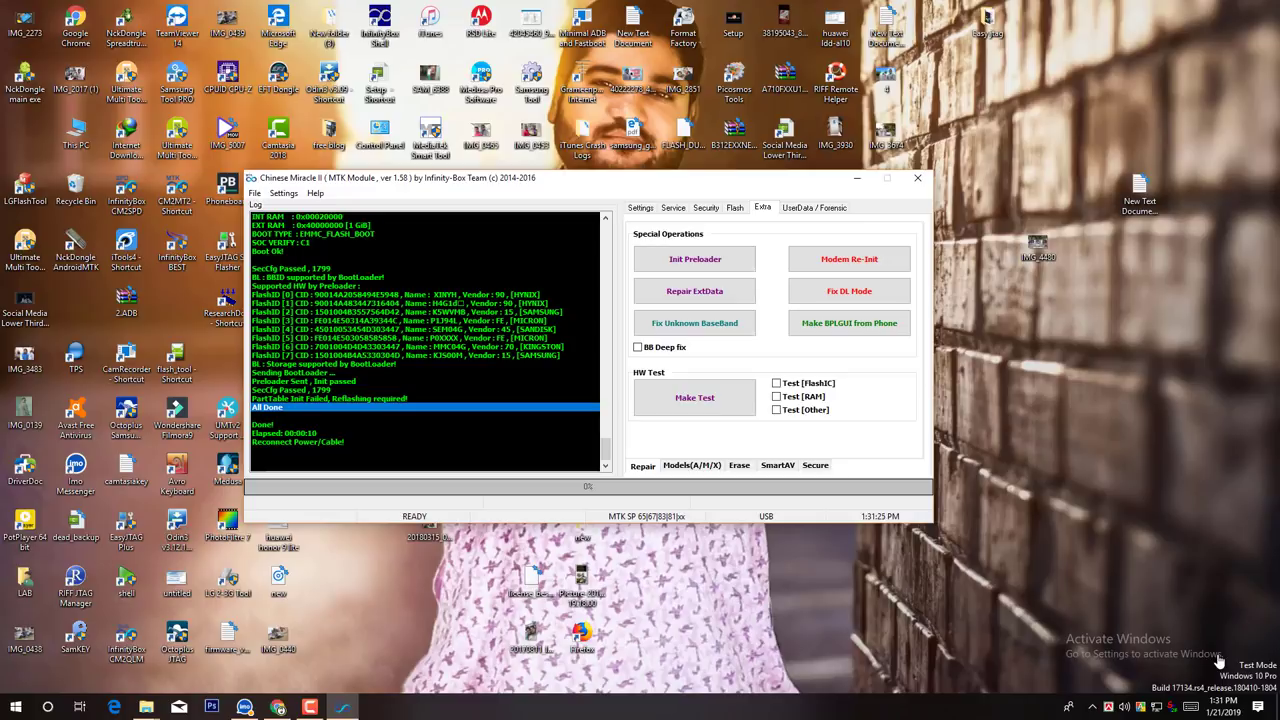
Try flashing the firmware once more with Repartition and HW Check enabled, and return to the special repair operations.
{"action": "key", "text": "ctrl+shift+Tab"}
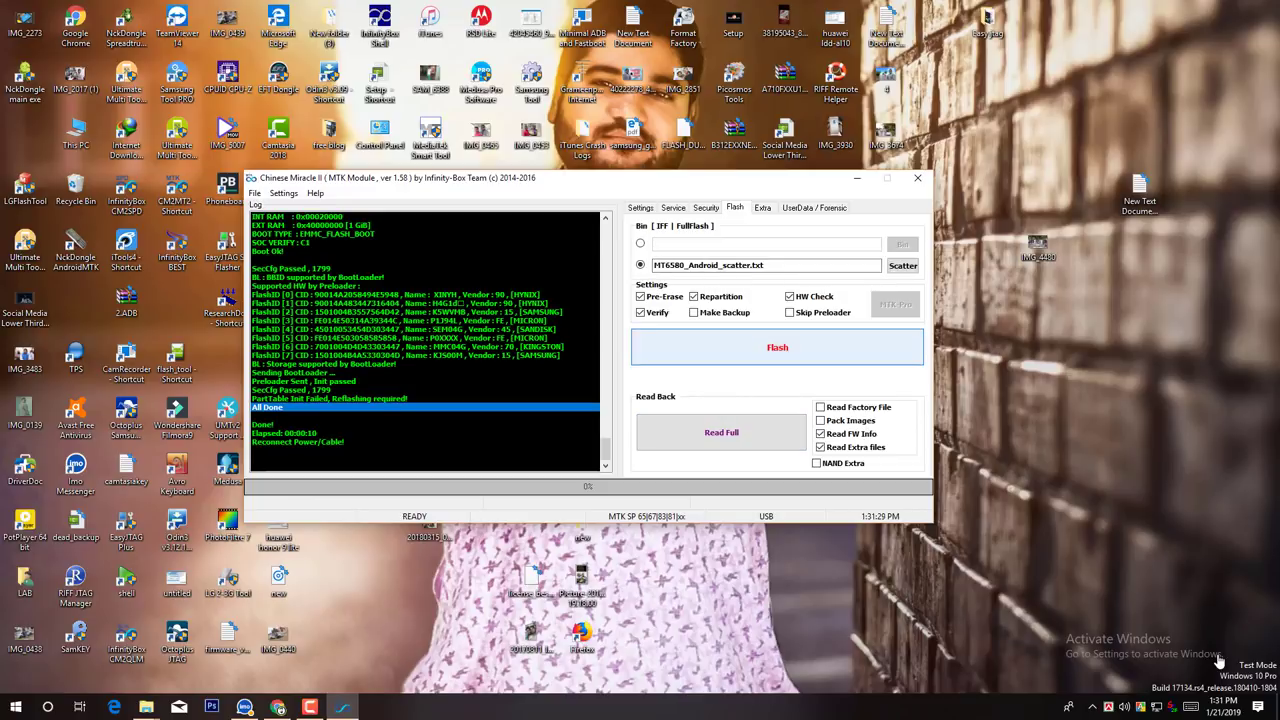
{"action": "key", "text": "Return"}
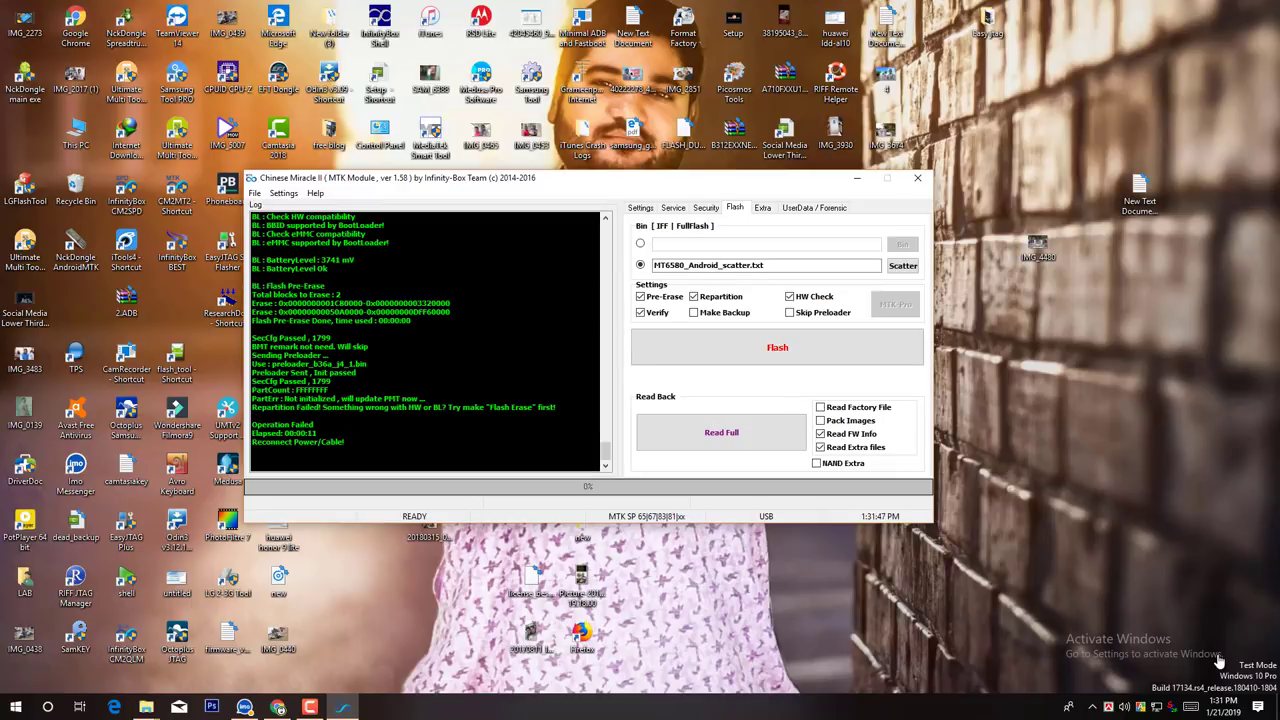
{"action": "key", "text": "ctrl+shift+Tab"}
{"action": "key", "text": "ctrl+Tab"}
{"action": "key", "text": "ctrl+Tab"}
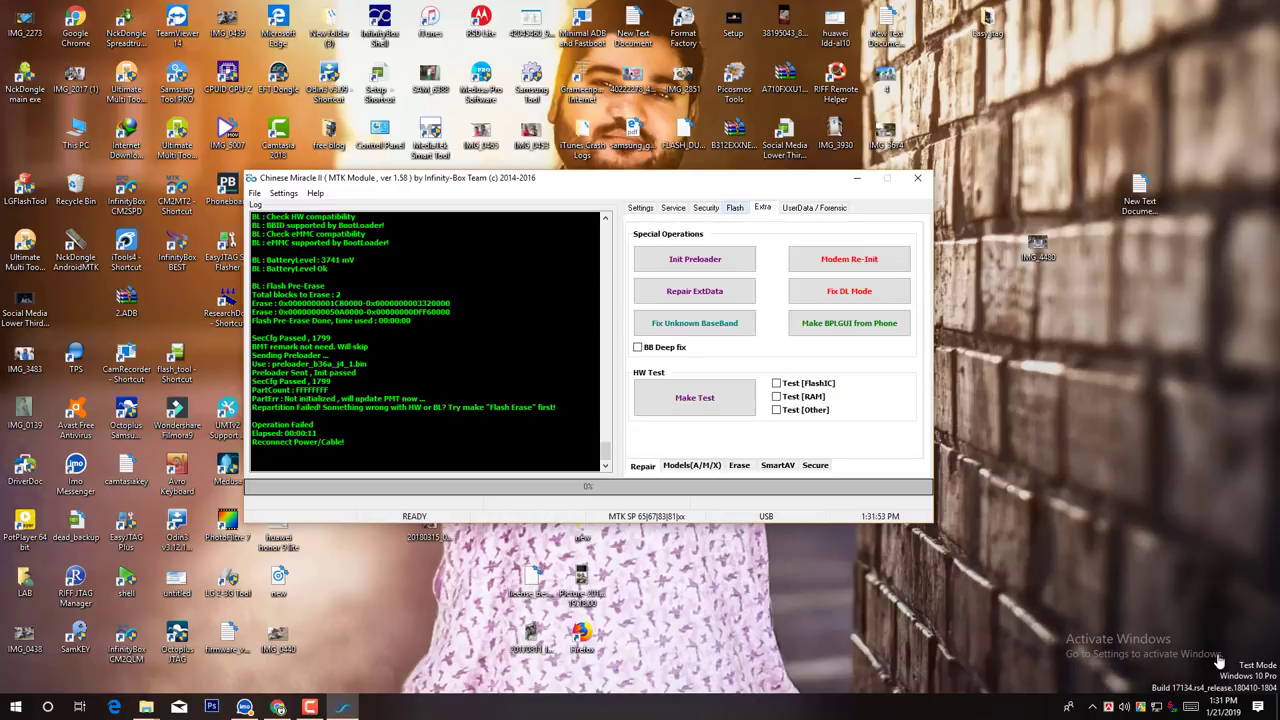
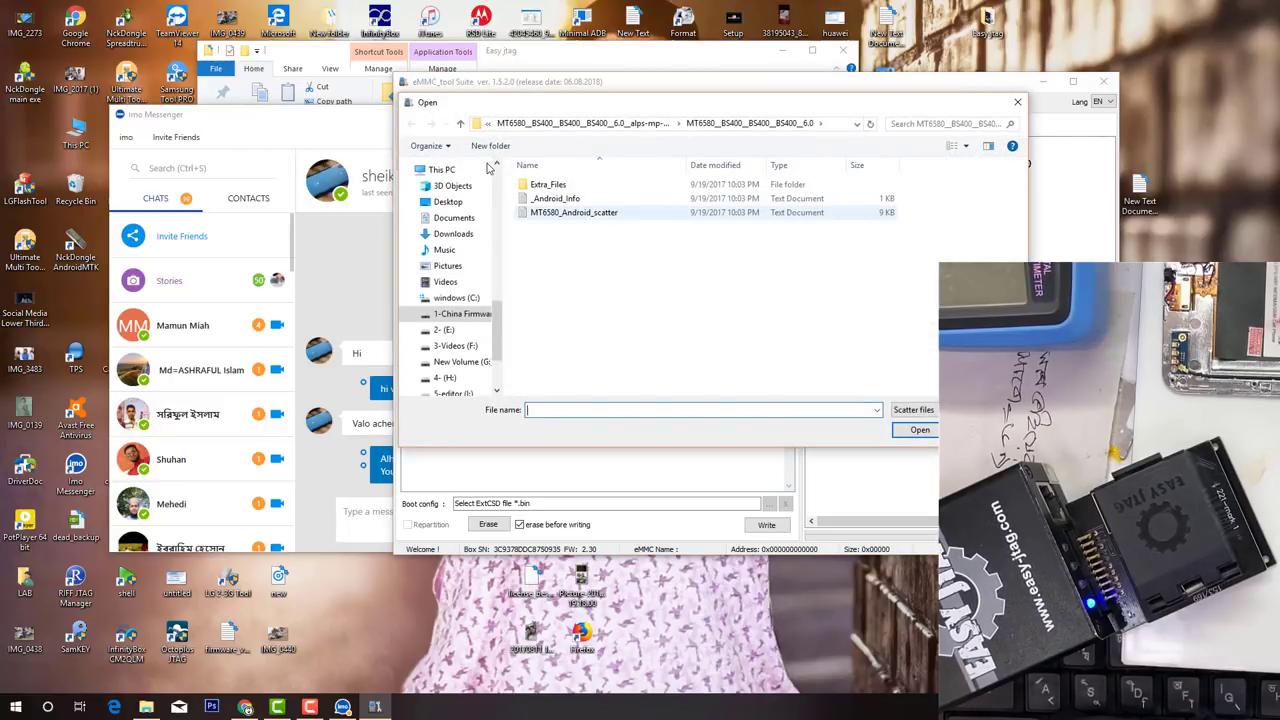
Load MT6580_Android_scatter into eMMC_tool Suite for MediaTek writing and run a Universal Factory Format on the eMMC.
{"action": "double_click", "coordinate": [574, 212]}
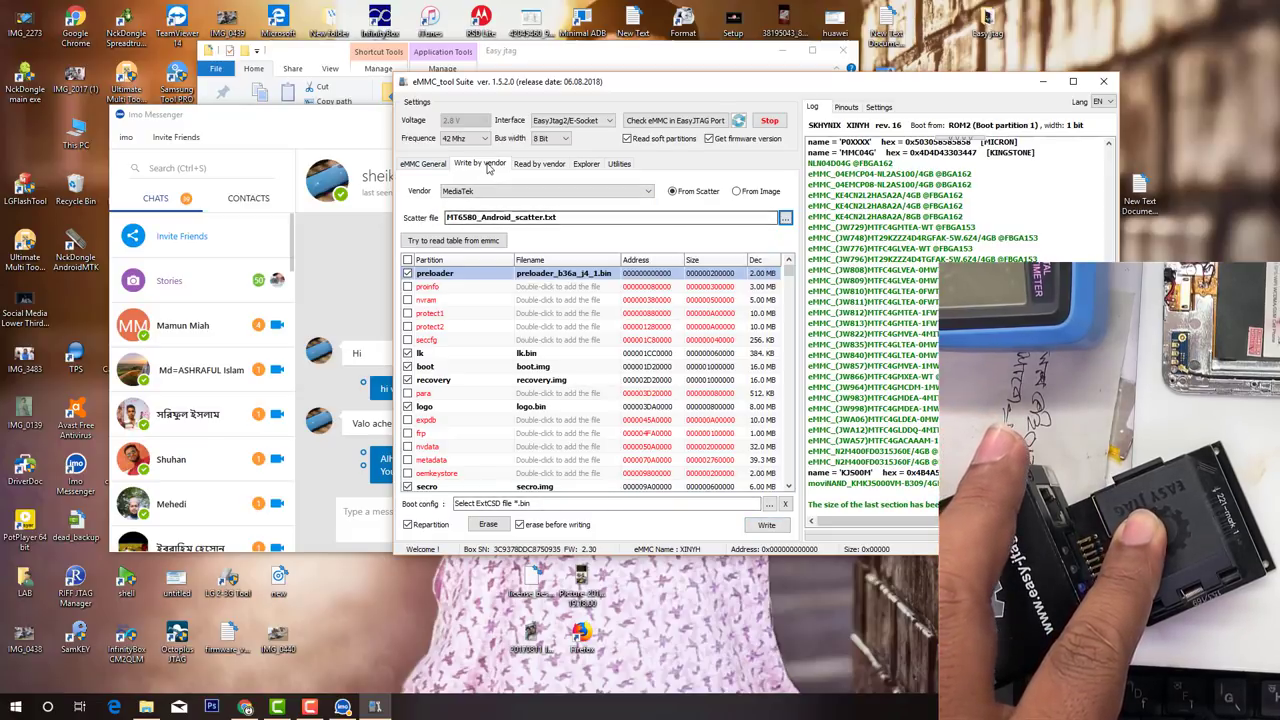
{"action": "key", "text": "ctrl+shift+Tab"}
{"action": "key", "text": "ctrl+Tab"}
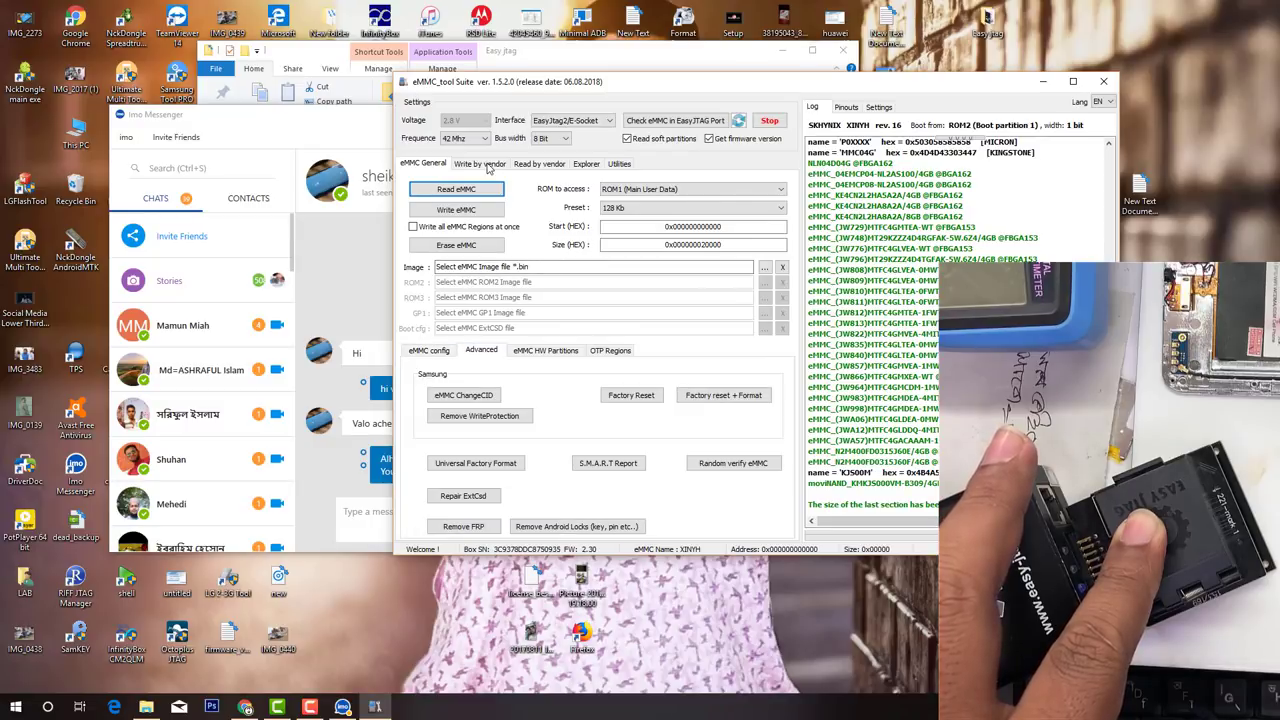
{"action": "key", "text": "Tab"}
{"action": "key", "text": "Return"}
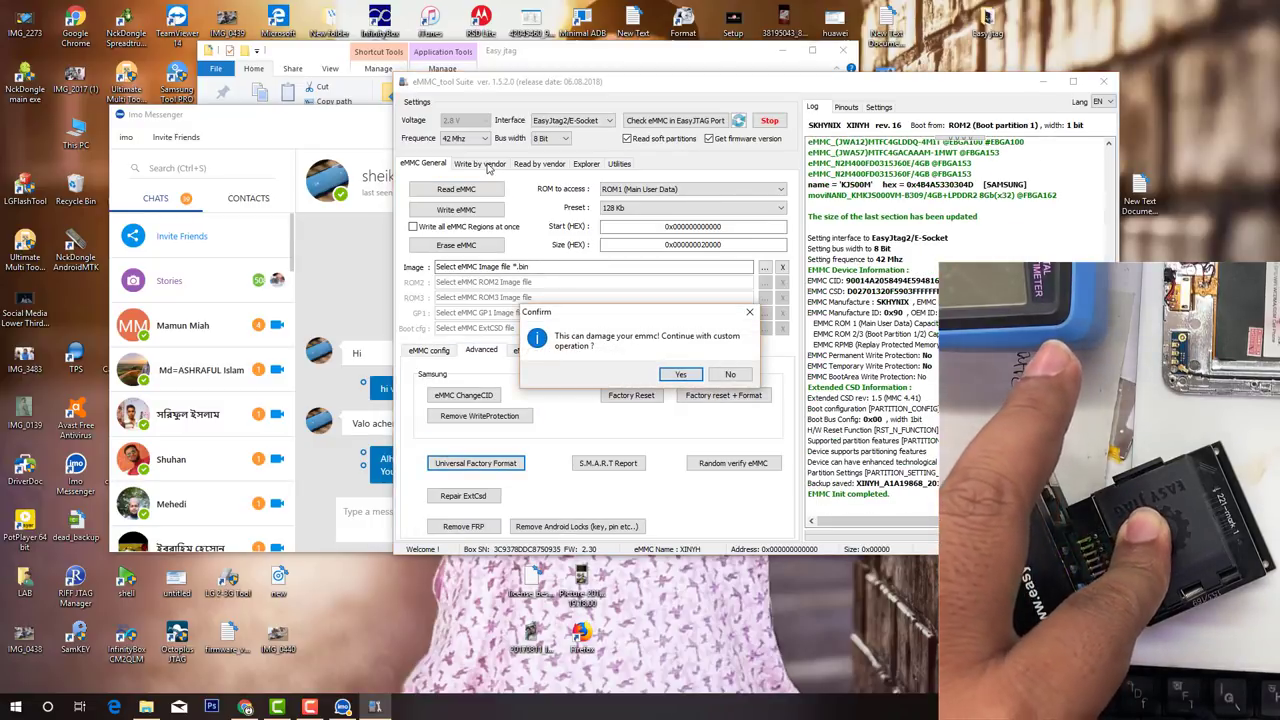
{"action": "key", "text": "Return"}
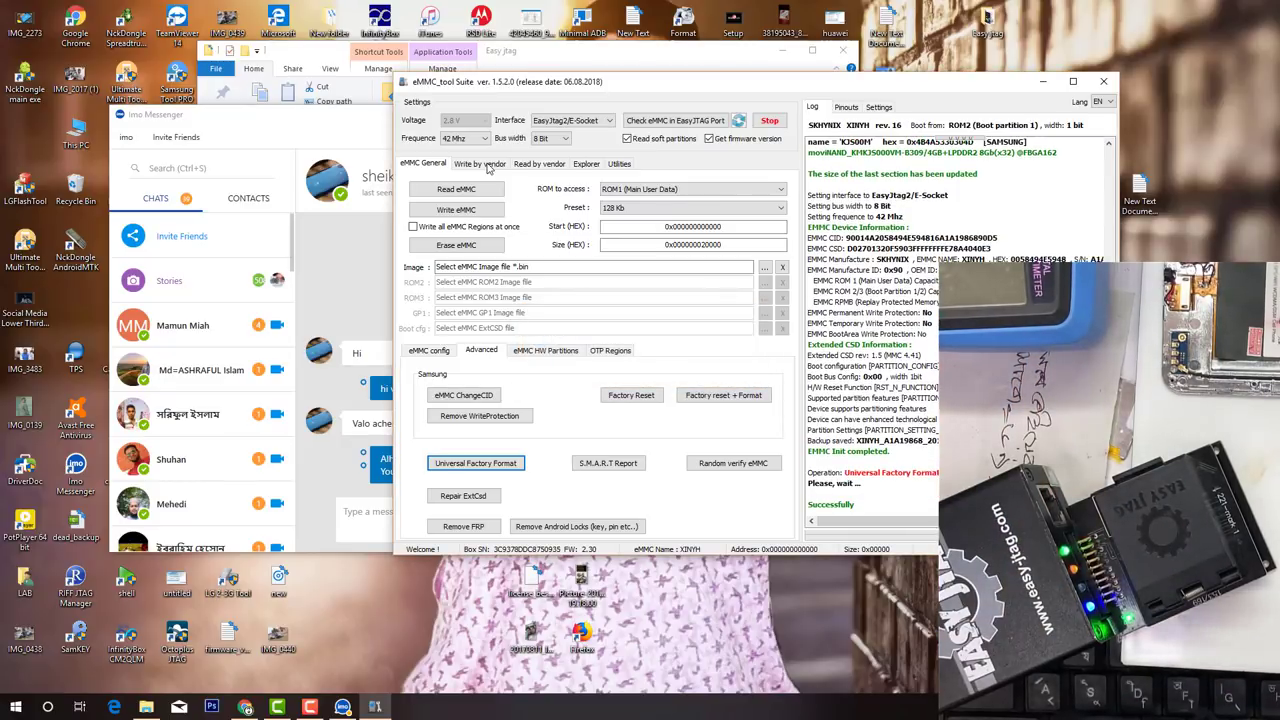
Write the checked MediaTek scatter partitions to the eMMC with Repartition and erase before writing enabled.
{"action": "left_click", "coordinate": [488, 166]}
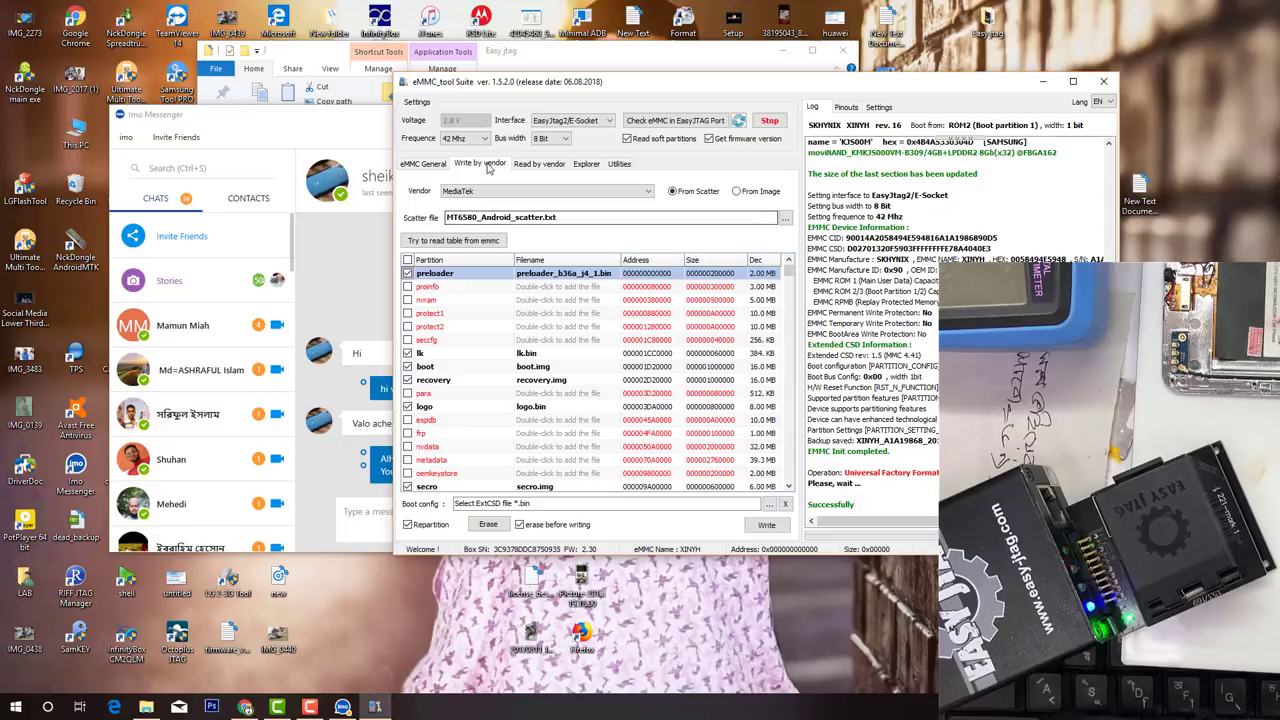
{"action": "key", "text": "Return"}
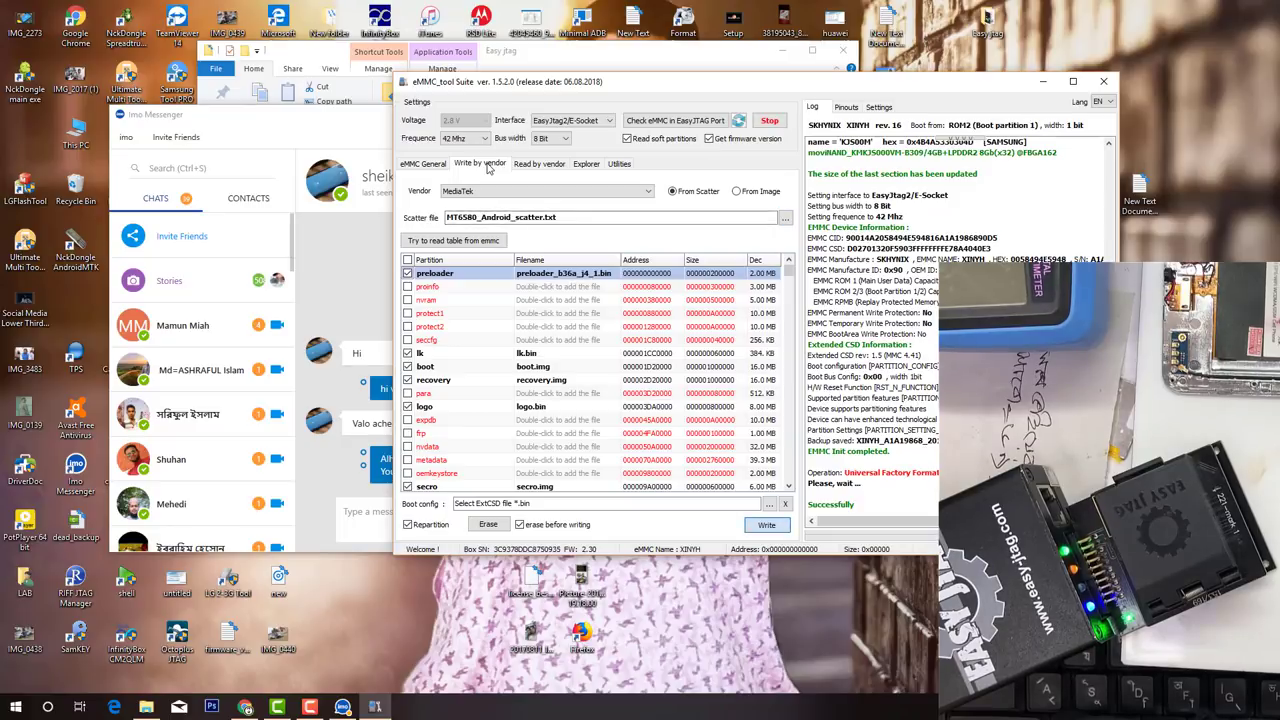
{"action": "key", "text": "Return"}
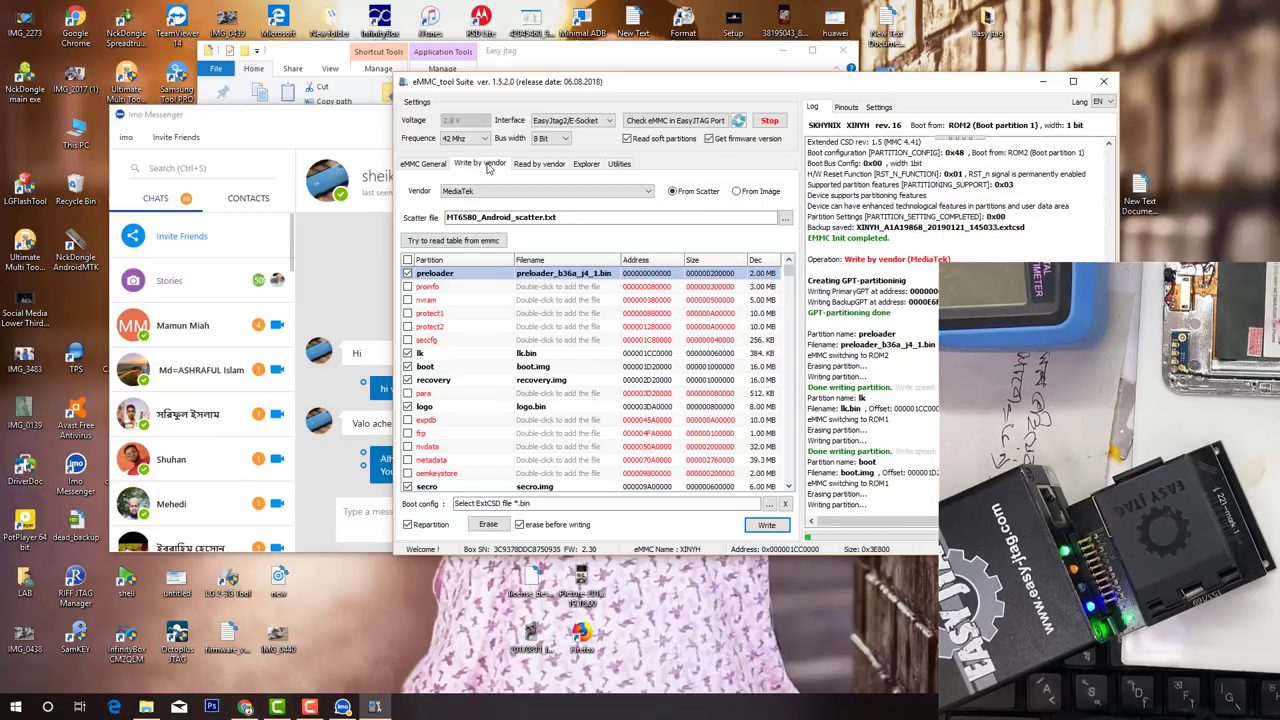
Minimize the Imo Messenger window covering eMMC_tool Suite.
{"action": "left_click", "coordinate": [696, 119]}
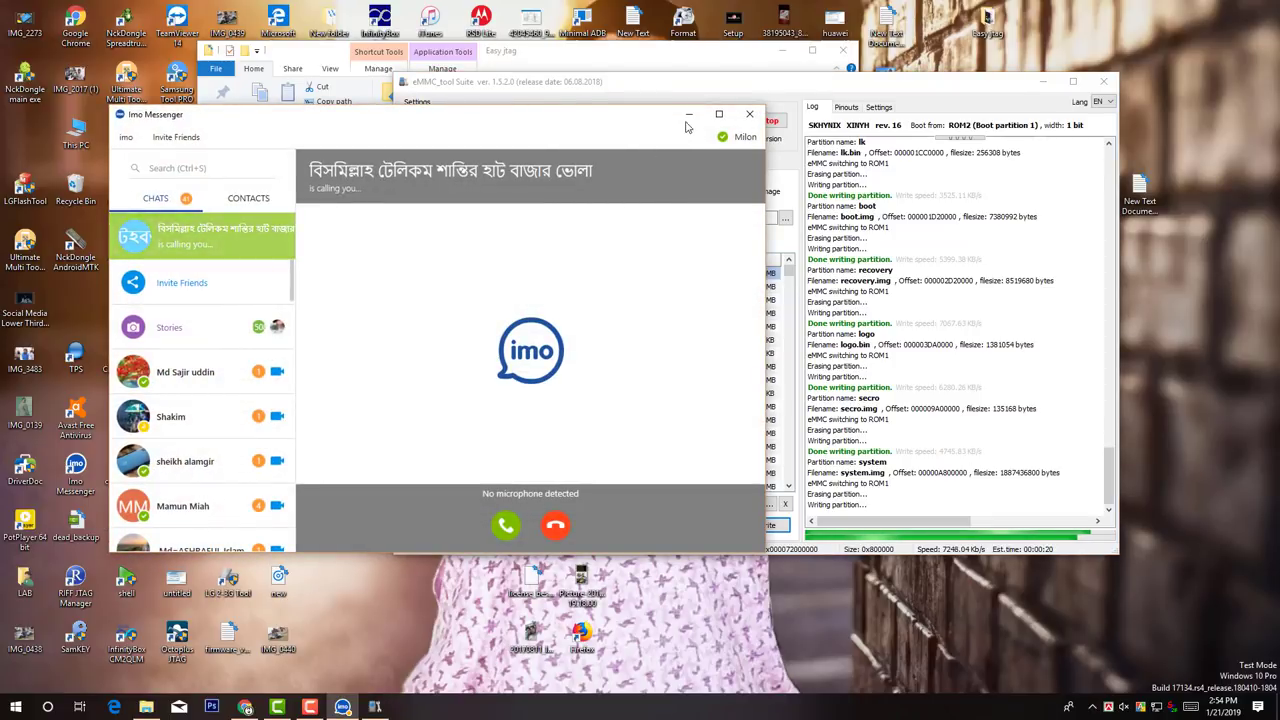
{"action": "left_click", "coordinate": [687, 118]}
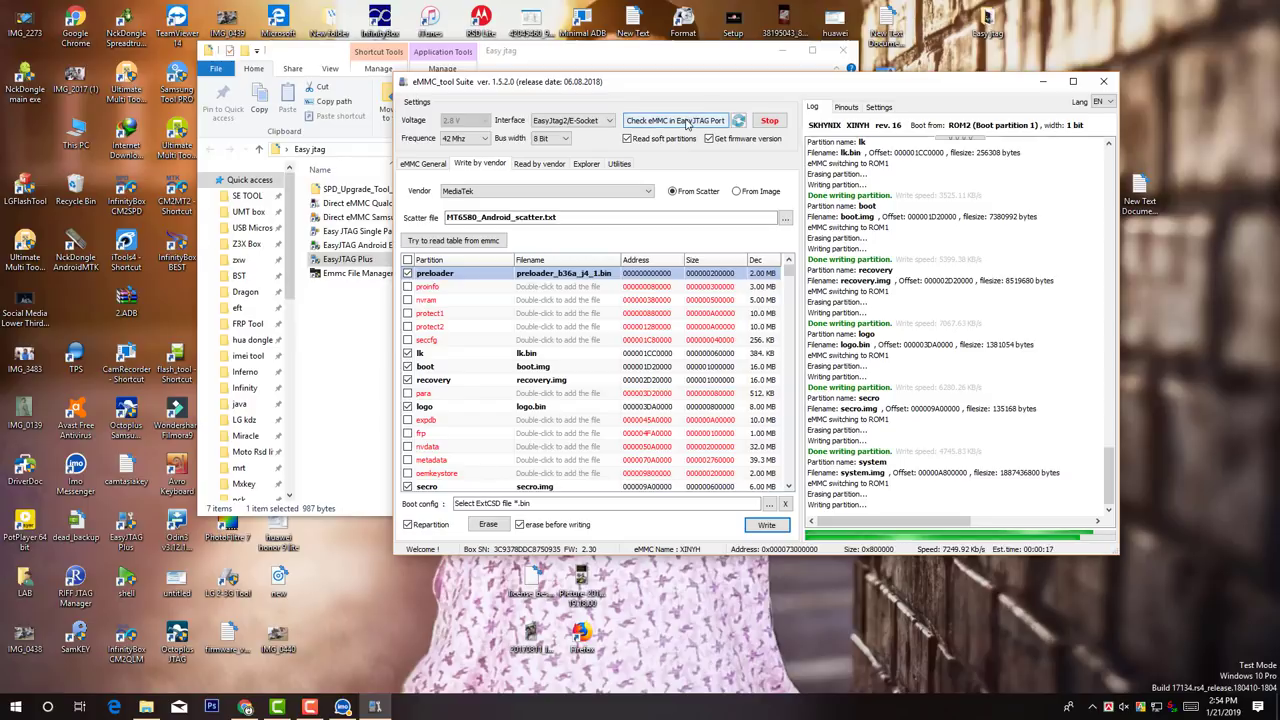